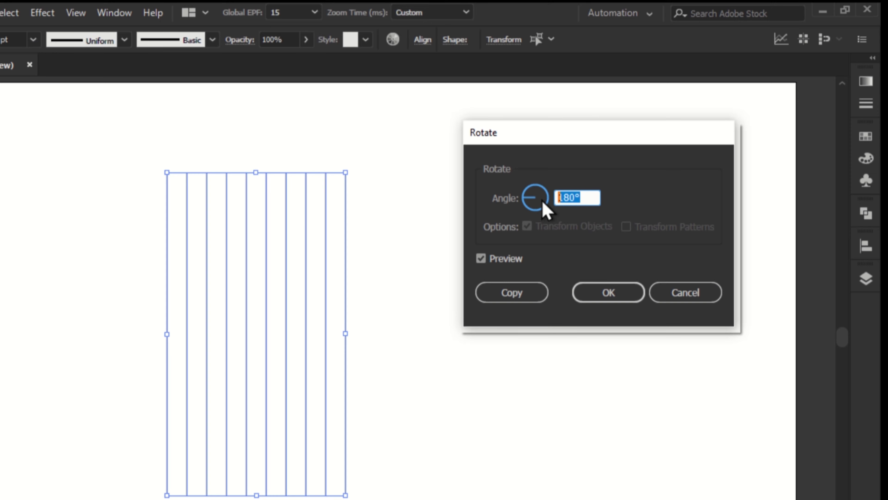
Create a perpendicular copy of the vertical lines and extend the horizontal set with three more evenly spaced lines below.
{"action": "left_click", "coordinate": [524, 294]}
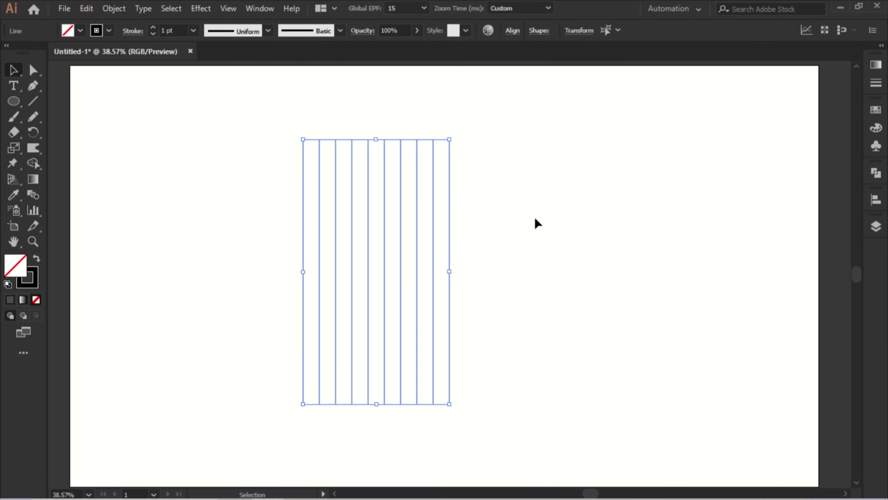
{"action": "left_click_drag", "start_coordinate": [493, 231], "coordinate": [494, 206]}
{"action": "left_click", "coordinate": [526, 285]}
{"action": "left_click_drag", "start_coordinate": [491, 316], "coordinate": [485, 352]}
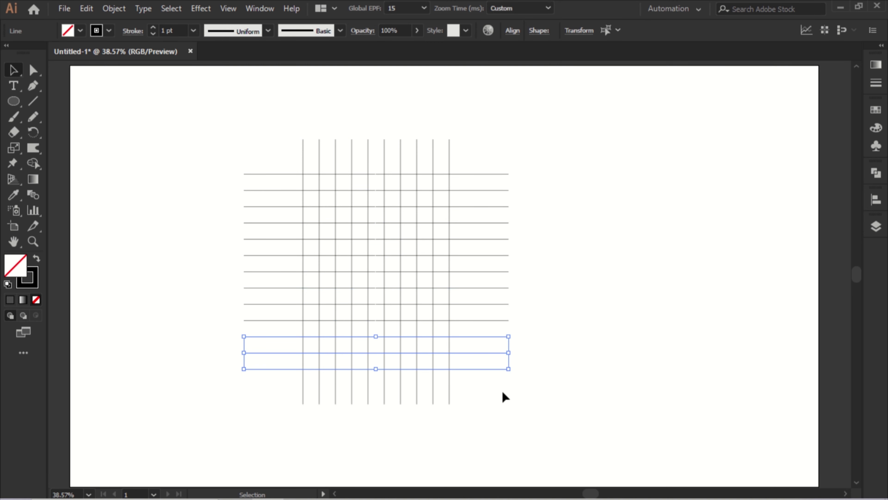
Group all the horizontal lines together, and group all the vertical lines as a separate group.
{"action": "left_click_drag", "start_coordinate": [493, 171], "coordinate": [493, 171]}
{"action": "right_click", "coordinate": [492, 171]}
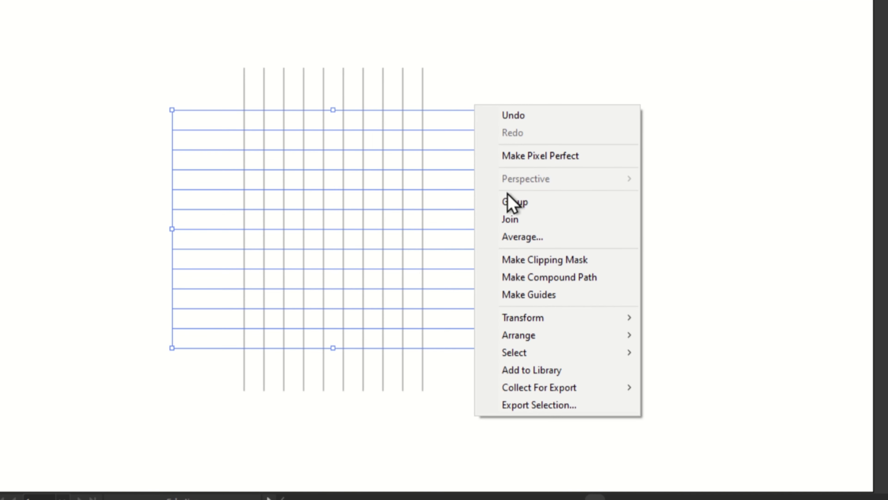
{"action": "left_click", "coordinate": [519, 247]}
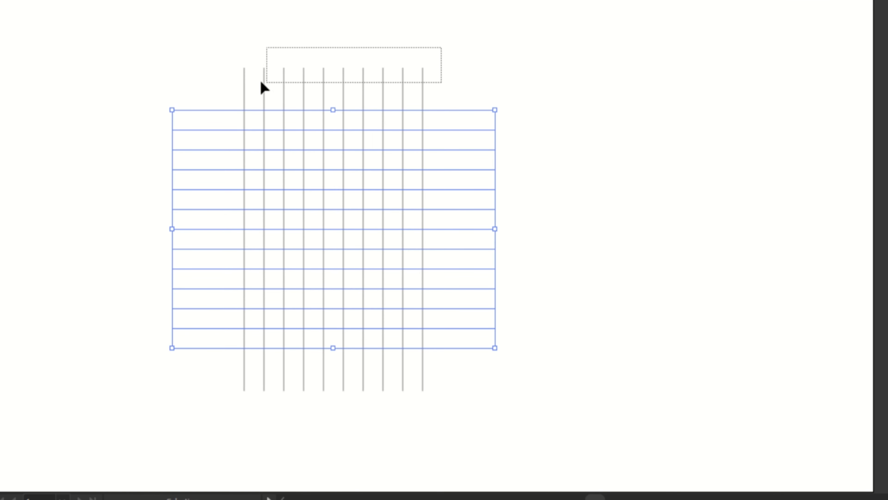
{"action": "left_click_drag", "start_coordinate": [261, 82], "coordinate": [235, 81]}
{"action": "right_click", "coordinate": [237, 81]}
{"action": "left_click", "coordinate": [275, 186]}
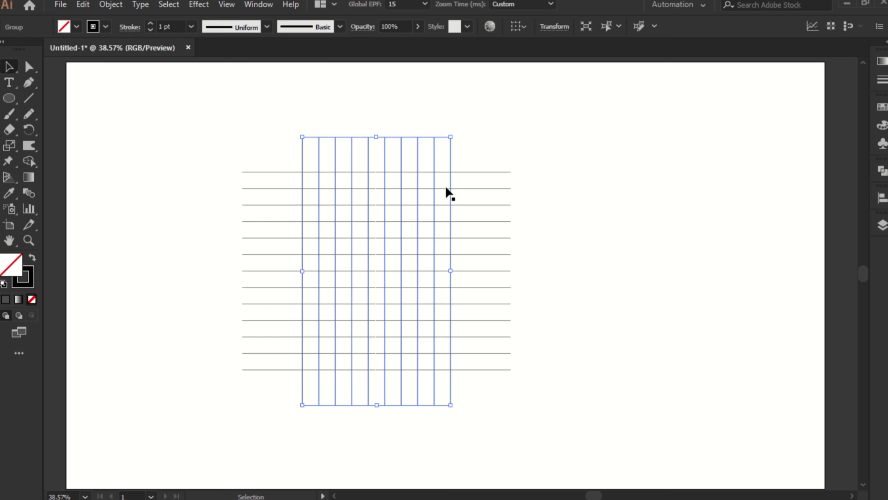
Centre the vertical and horizontal line groups on each other, both ways.
{"action": "left_click_drag", "start_coordinate": [471, 143], "coordinate": [441, 185]}
{"action": "left_click", "coordinate": [882, 197]}
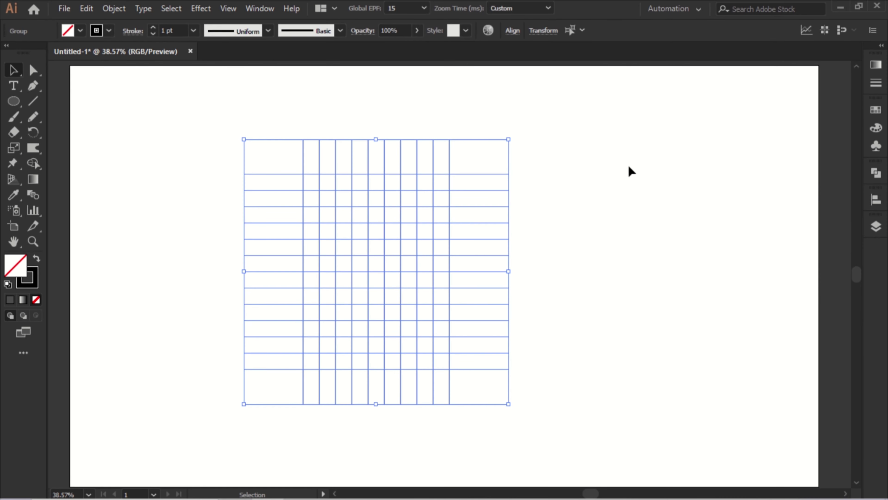
{"action": "left_click", "coordinate": [631, 172]}
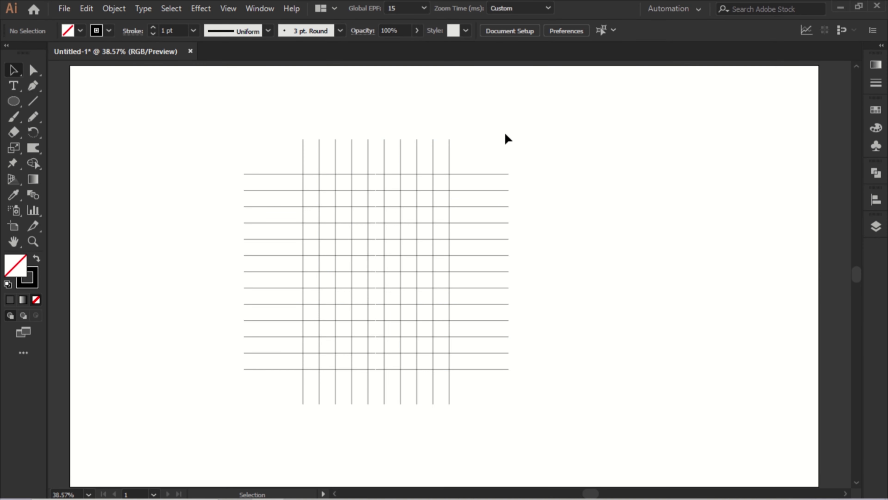
Scale the whole line grid up proportionally around its centre, filling most of the artboard's height.
{"action": "left_click_drag", "start_coordinate": [377, 287], "coordinate": [297, 381]}
{"action": "mouse_move", "coordinate": [509, 270]}
{"action": "left_mouse_down"}
{"action": "mouse_move", "coordinate": [519, 273]}
{"action": "mouse_move", "coordinate": [529, 236]}
{"action": "left_mouse_up"}
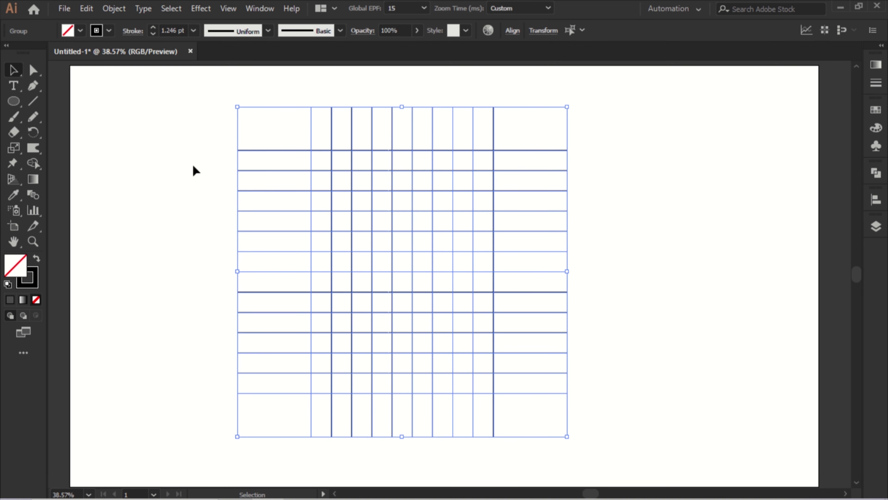
{"action": "left_click", "coordinate": [195, 170]}
Draw a triangle and fit it into the grid's upper-right corner, five cells wide and three cells high.
{"action": "left_click_drag", "start_coordinate": [14, 109], "coordinate": [58, 115]}
{"action": "left_click_drag", "start_coordinate": [111, 132], "coordinate": [142, 166]}
{"action": "left_click", "coordinate": [14, 70]}
{"action": "left_click_drag", "start_coordinate": [95, 106], "coordinate": [432, 179]}
{"action": "left_click_drag", "start_coordinate": [445, 222], "coordinate": [445, 211]}
{"action": "left_click_drag", "start_coordinate": [487, 183], "coordinate": [494, 183]}
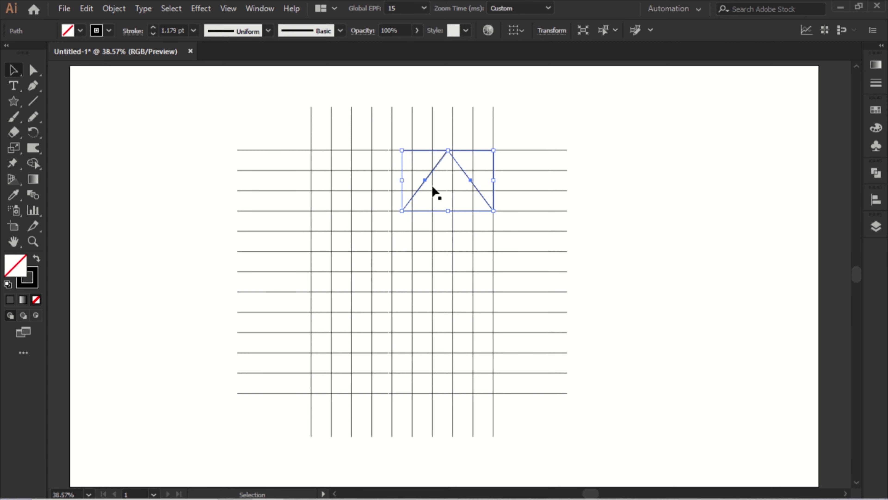
{"action": "left_click_drag", "start_coordinate": [402, 180], "coordinate": [392, 180]}
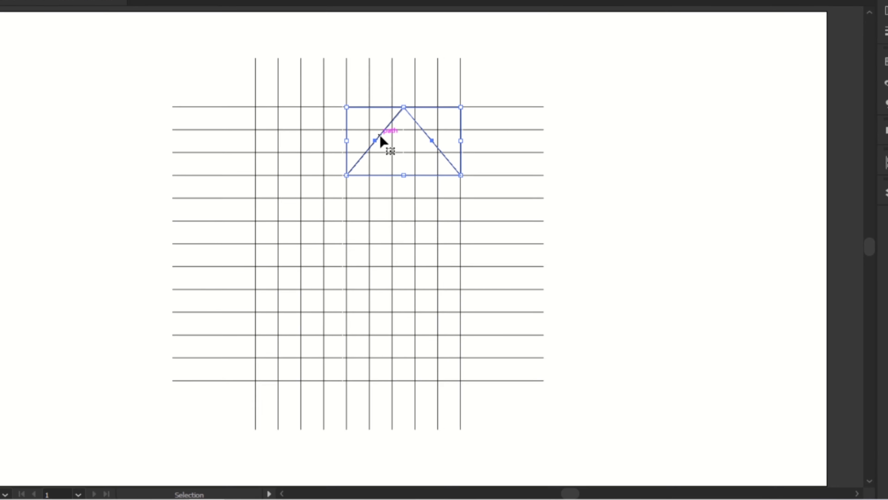
Make a copy of the triangle rotated 180° and place it in the grid's lower-left corner.
{"action": "right_click", "coordinate": [421, 176]}
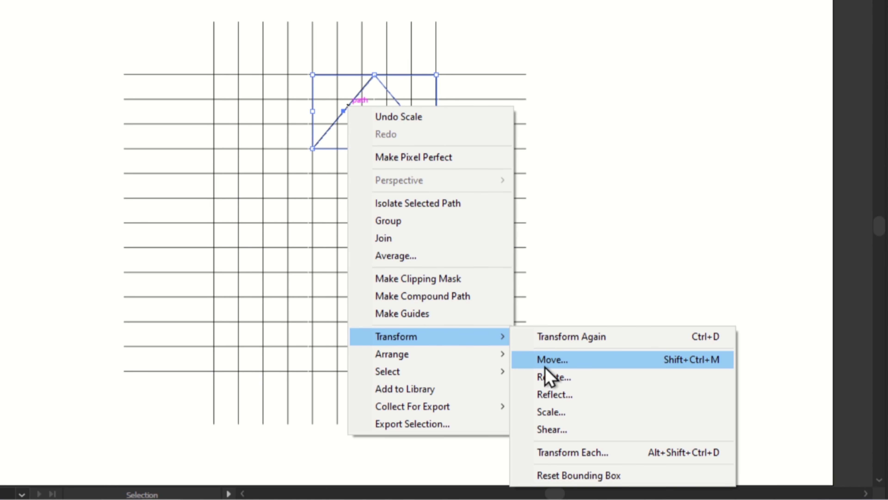
{"action": "left_click", "coordinate": [524, 376]}
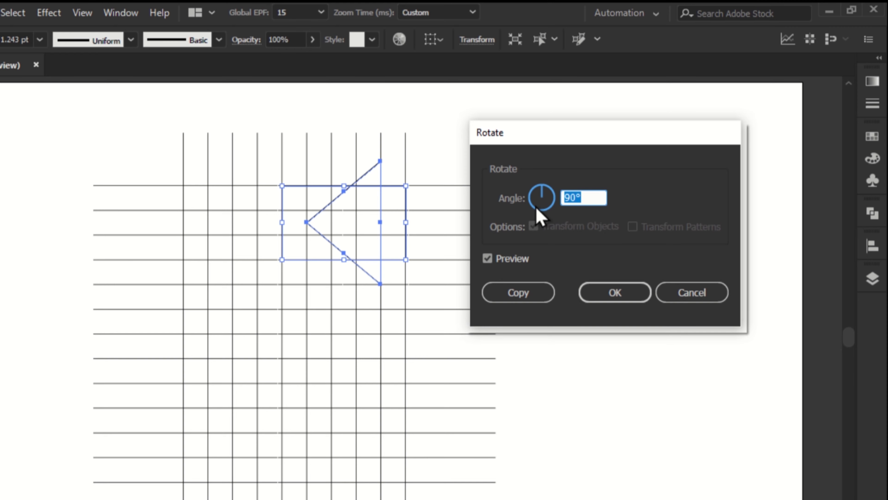
{"action": "type", "text": "180"}
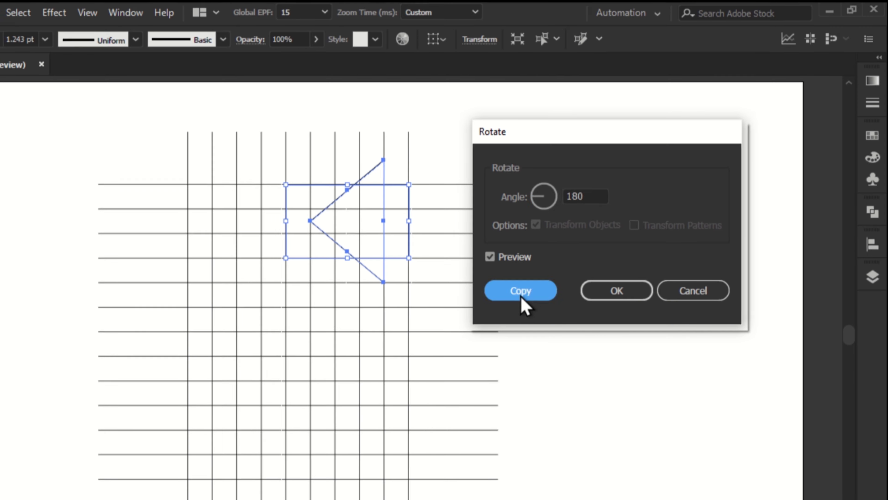
{"action": "left_click", "coordinate": [522, 297]}
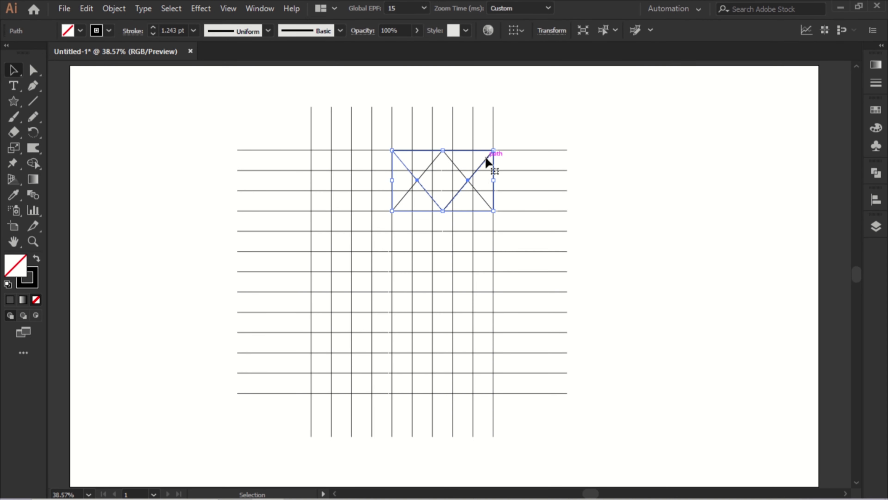
{"action": "left_click_drag", "start_coordinate": [488, 161], "coordinate": [407, 344]}
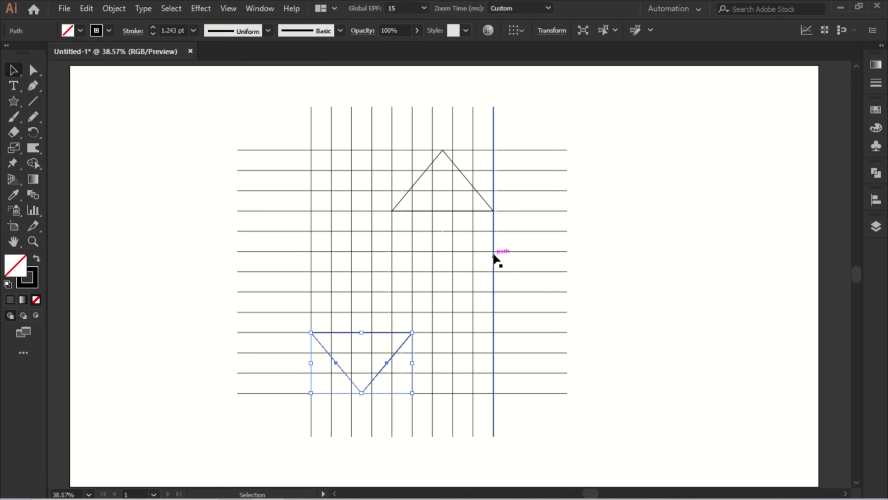
{"action": "left_click", "coordinate": [138, 133]}
Draw a closed slanted parallelogram with the Pen tool, three cells wide, linking the inner corners of the two triangles.
{"action": "left_click", "coordinate": [33, 86]}
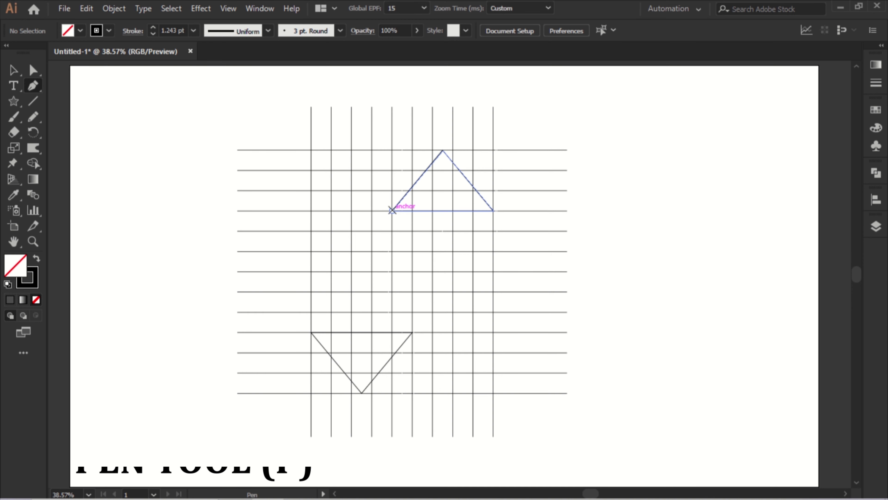
{"action": "left_click", "coordinate": [392, 210]}
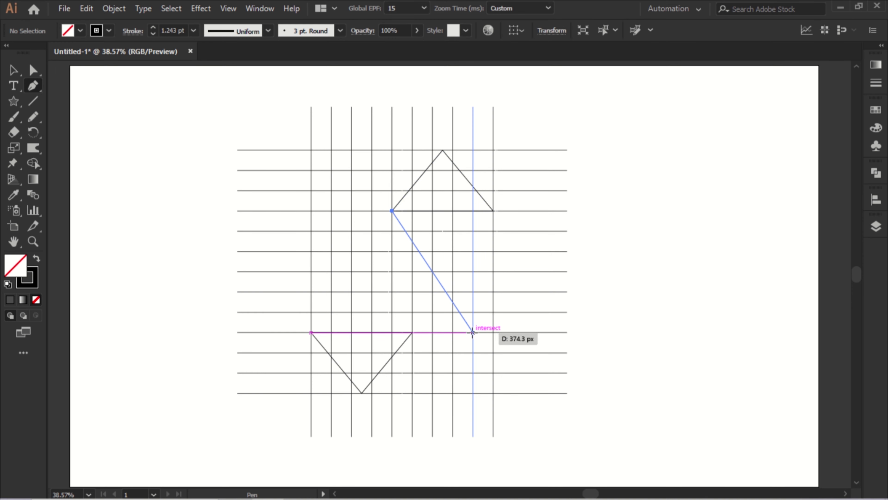
{"action": "left_click", "coordinate": [473, 332]}
{"action": "left_click", "coordinate": [412, 332]}
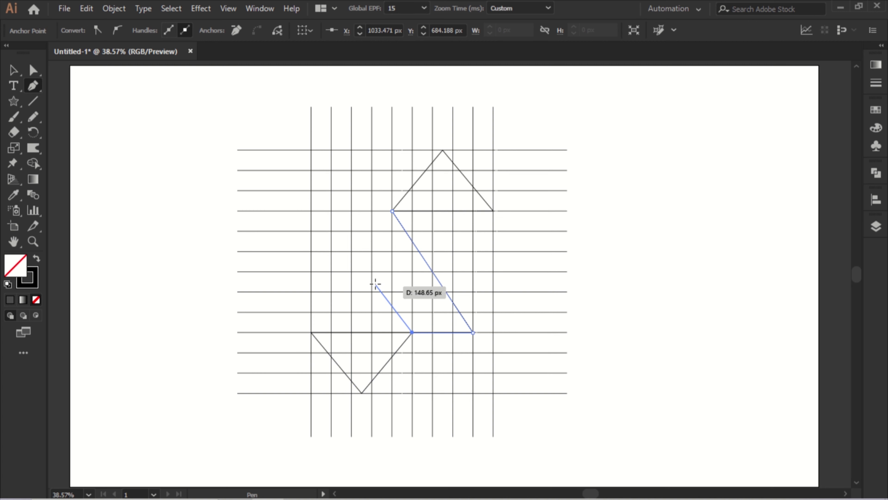
{"action": "left_click", "coordinate": [331, 210]}
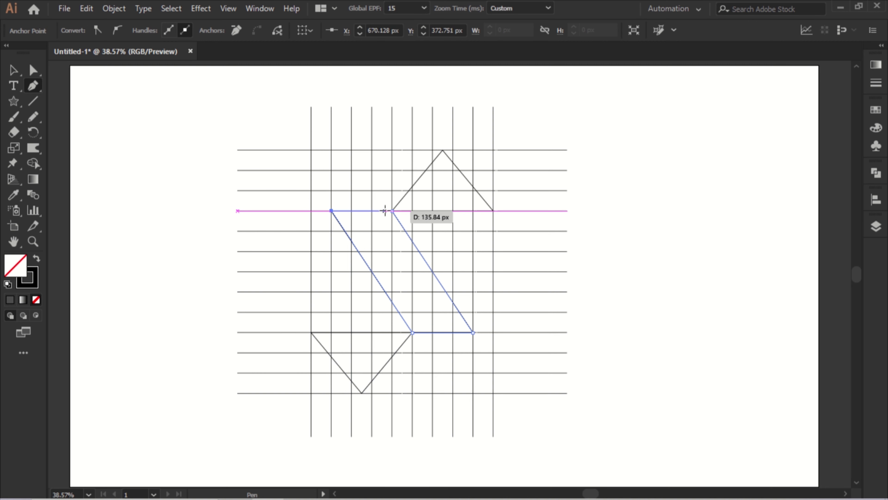
{"action": "left_click", "coordinate": [392, 210]}
Set the stroke weight of both triangles and the parallelogram to 2 pt.
{"action": "left_click", "coordinate": [15, 74]}
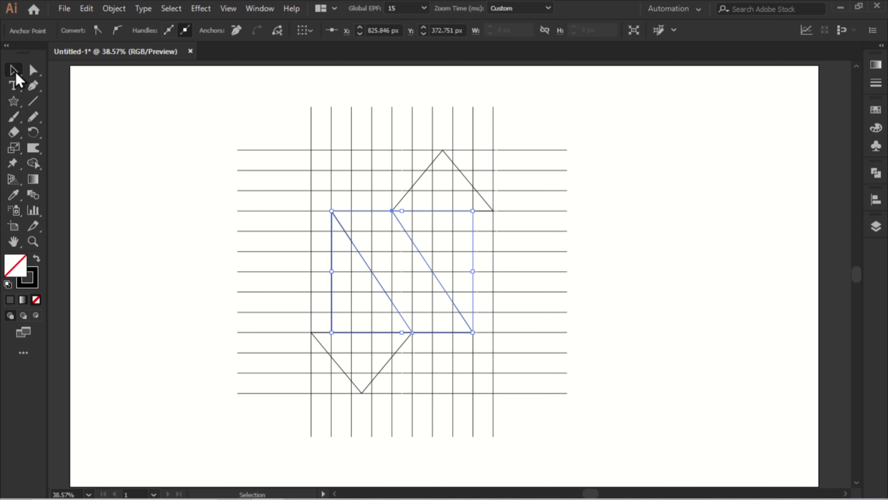
{"action": "left_click", "coordinate": [421, 178], "text": "shift"}
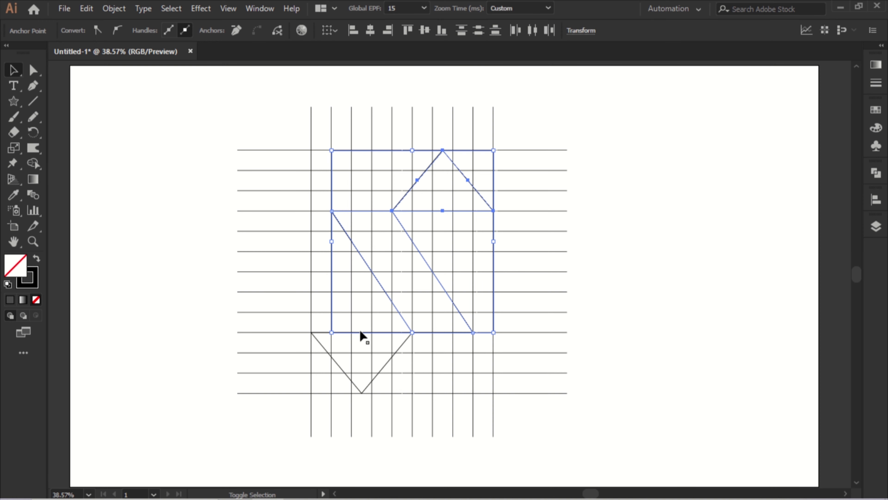
{"action": "left_click", "coordinate": [325, 353], "text": "shift"}
{"action": "left_click", "coordinate": [220, 131]}
{"action": "left_click", "coordinate": [345, 230]}
{"action": "left_click", "coordinate": [402, 201], "text": "shift"}
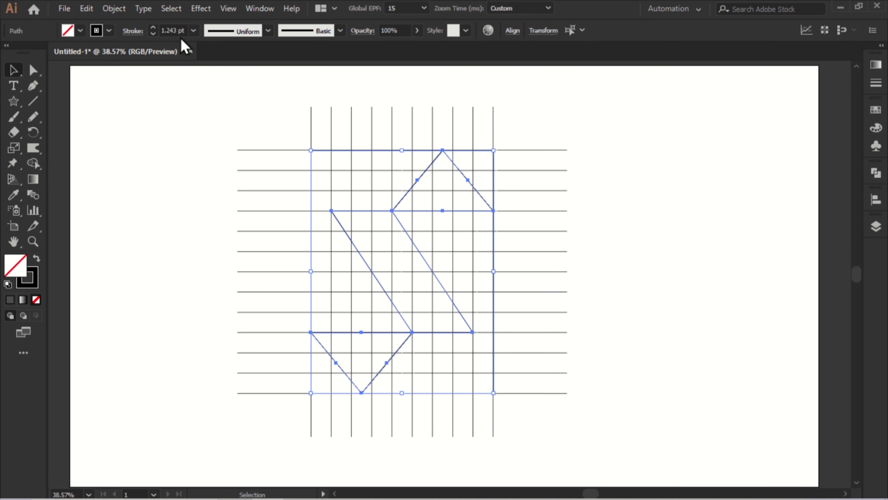
{"action": "left_click", "coordinate": [193, 92]}
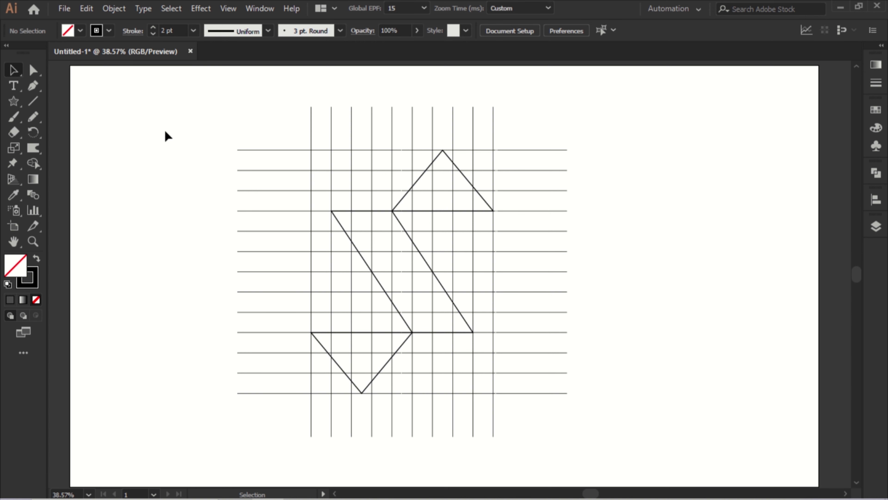
Draw a small circle about one and a half cells wide against the outer side of the parallelogram's right edge.
{"action": "mouse_move", "coordinate": [13, 101]}
{"action": "left_mouse_down"}
{"action": "mouse_move", "coordinate": [39, 116]}
{"action": "mouse_move", "coordinate": [39, 148]}
{"action": "left_mouse_up"}
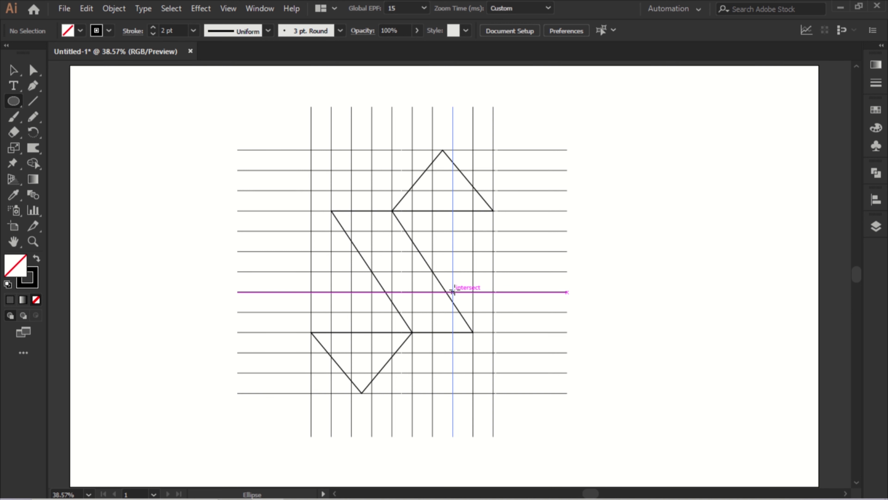
{"action": "mouse_move", "coordinate": [452, 291]}
{"action": "left_mouse_down"}
{"action": "mouse_move", "coordinate": [473, 271]}
{"action": "mouse_move", "coordinate": [442, 301]}
{"action": "left_mouse_up"}
{"action": "left_click", "coordinate": [14, 71]}
{"action": "left_click", "coordinate": [506, 288]}
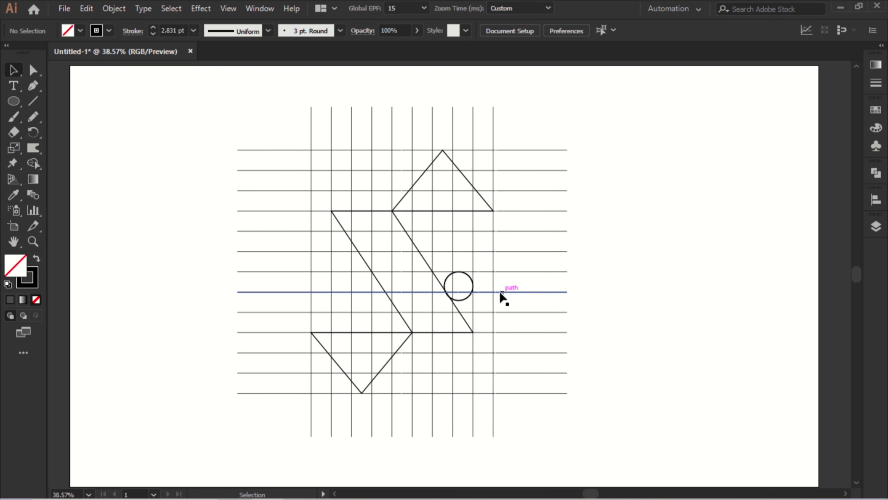
Copy the small circle to the outer side of the parallelogram's left edge, in its upper part.
{"action": "left_click", "coordinate": [468, 297]}
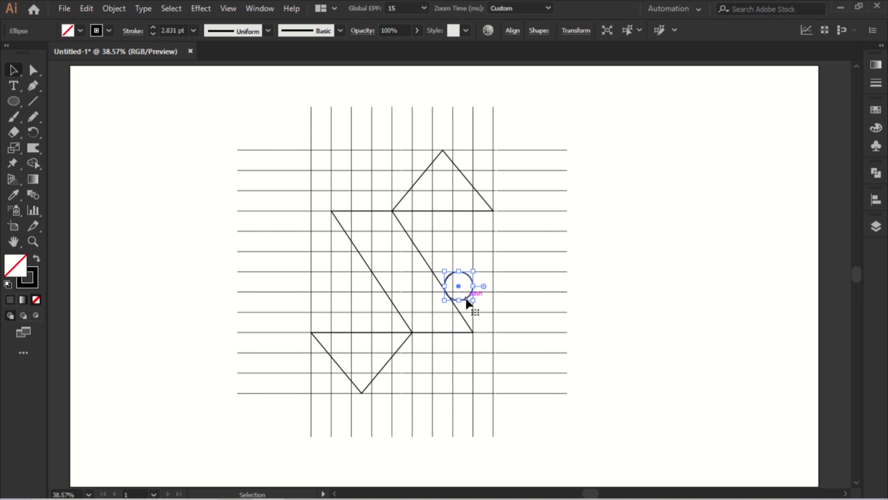
{"action": "left_click_drag", "start_coordinate": [468, 298], "coordinate": [354, 269]}
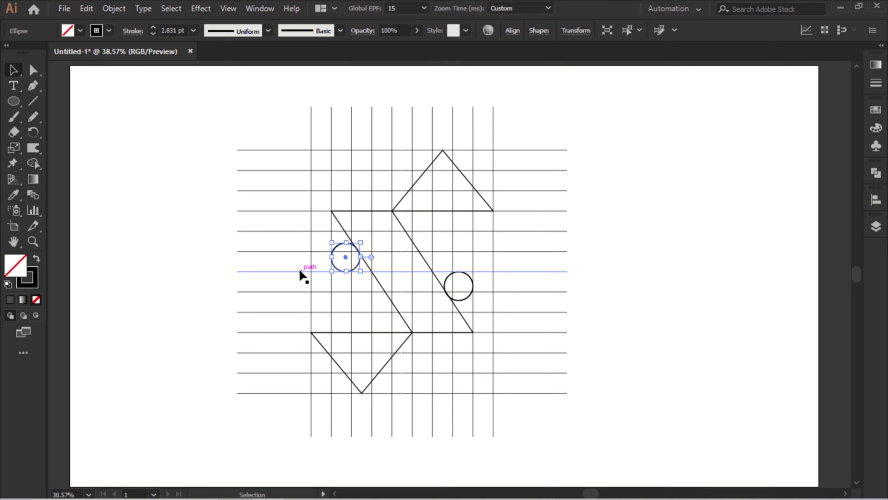
{"action": "left_click", "coordinate": [284, 267]}
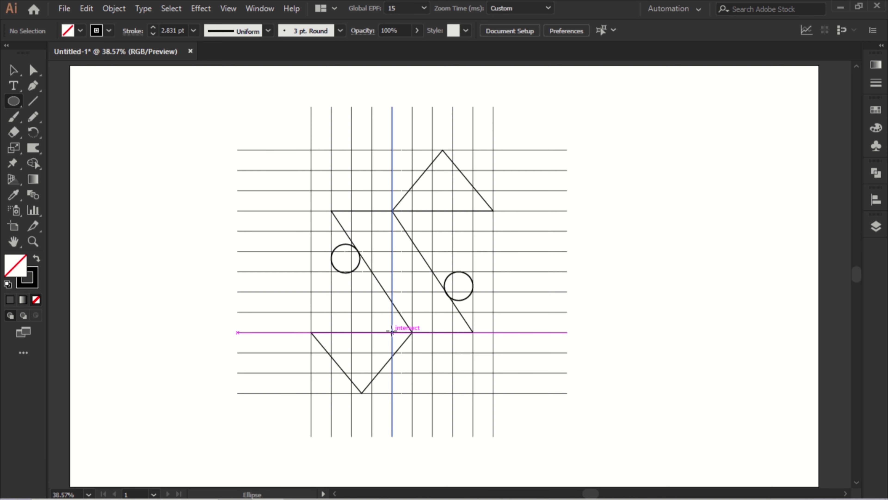
Draw a circle four cells wide around the lower-right small circle and copy it around the upper-left small circle.
{"action": "left_click_drag", "start_coordinate": [392, 332], "coordinate": [473, 251]}
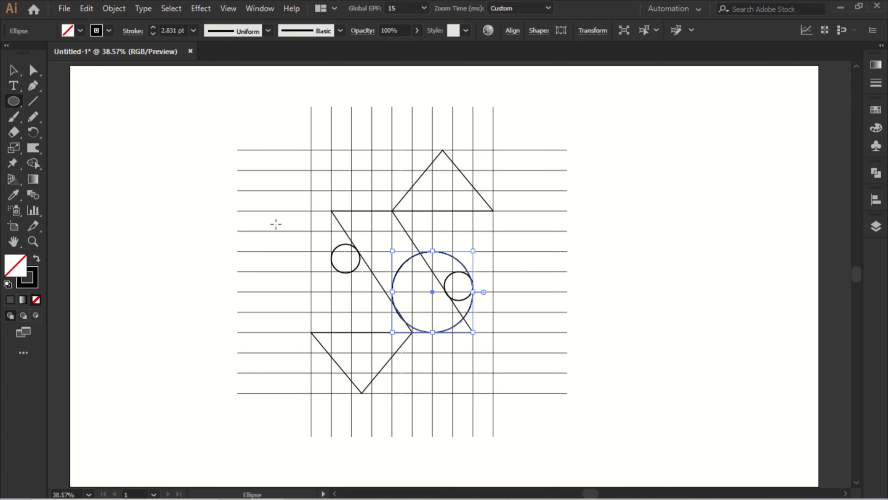
{"action": "left_click", "coordinate": [14, 70]}
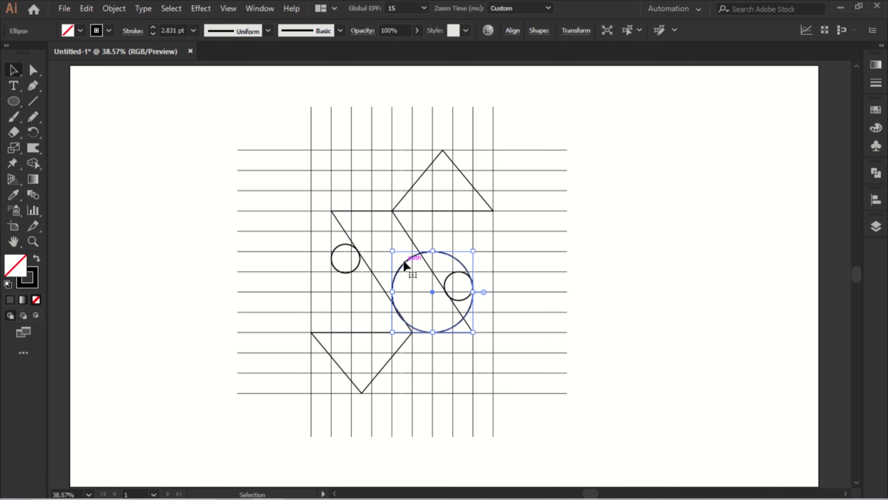
{"action": "left_click_drag", "start_coordinate": [404, 267], "coordinate": [341, 224]}
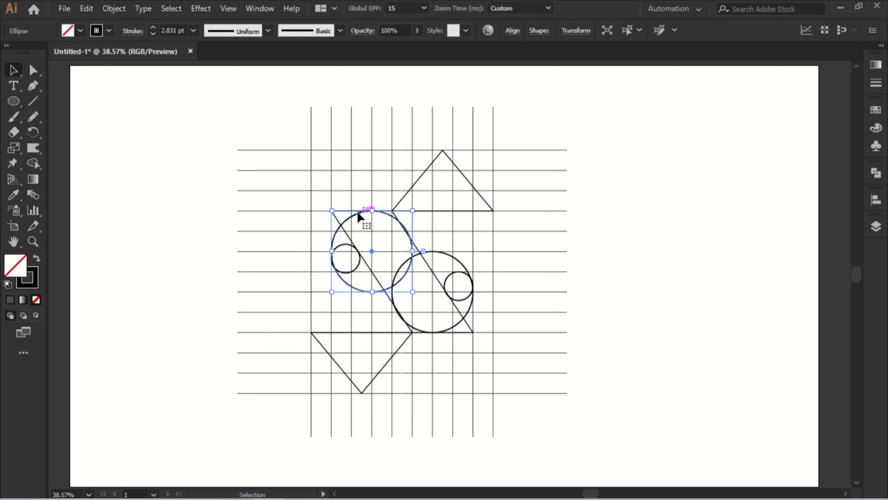
{"action": "left_click", "coordinate": [427, 313]}
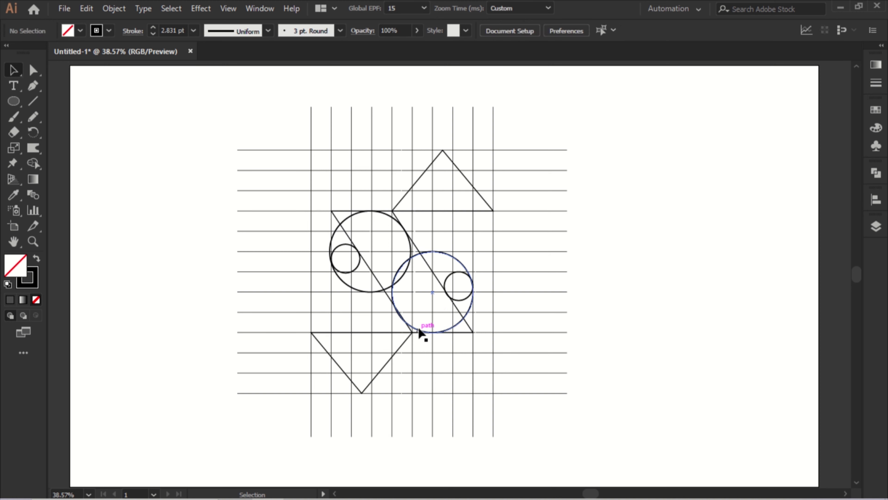
Switch to outline view and narrow the lower-right large circle so its outer edge meets the vertical grid line.
{"action": "left_click", "coordinate": [421, 323]}
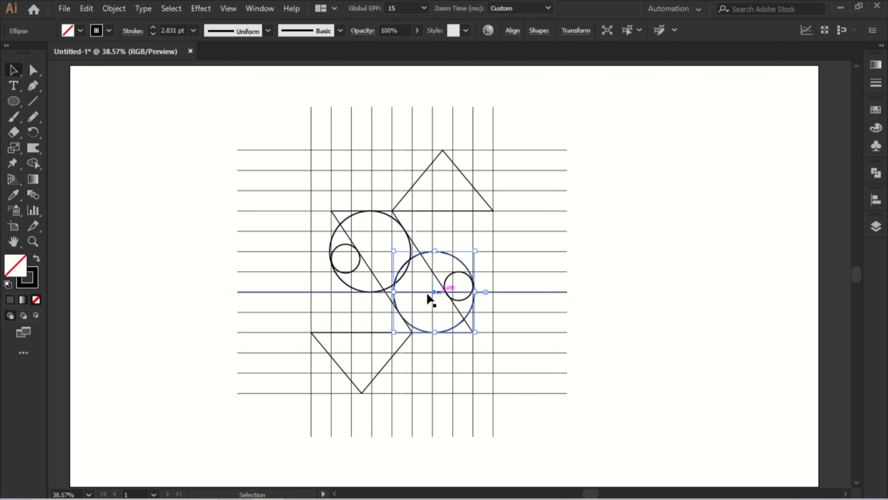
{"action": "key", "text": "ctrl+y"}
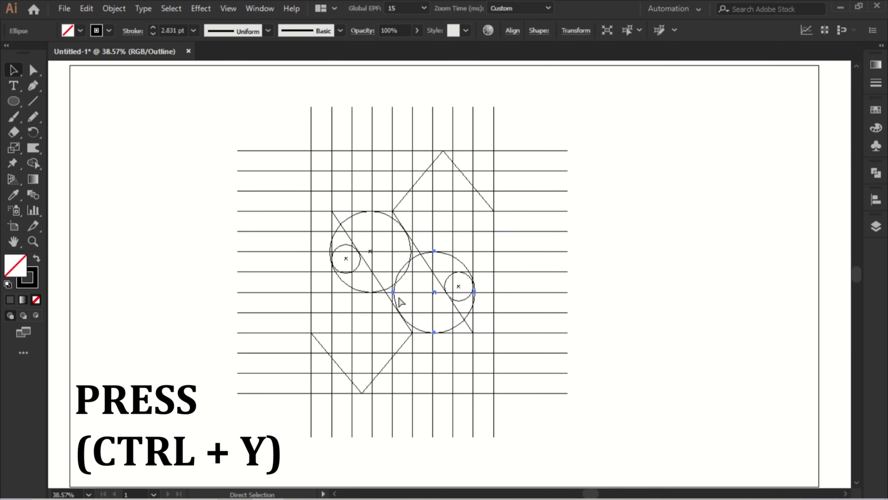
{"action": "scroll", "coordinate": [395, 300], "scroll_direction": "up", "scroll_amount": 2}
{"action": "scroll", "coordinate": [392, 307], "scroll_direction": "up", "scroll_amount": 1}
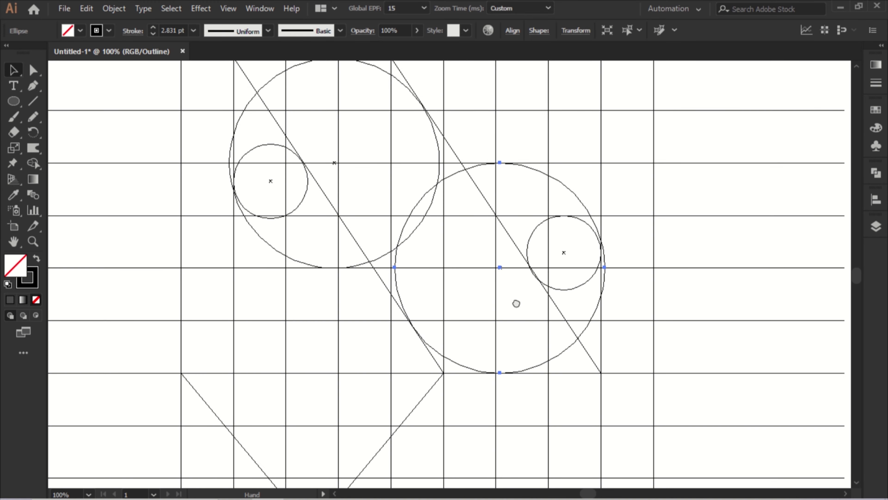
{"action": "scroll", "coordinate": [515, 302], "scroll_direction": "up", "scroll_amount": 2}
{"action": "left_click", "coordinate": [536, 266]}
{"action": "left_click_drag", "start_coordinate": [536, 274], "coordinate": [530, 274]}
Nudge the lower-right small circle slightly to the right, against the parallelogram's slanted edge.
{"action": "left_click", "coordinate": [576, 297]}
{"action": "left_click", "coordinate": [385, 266]}
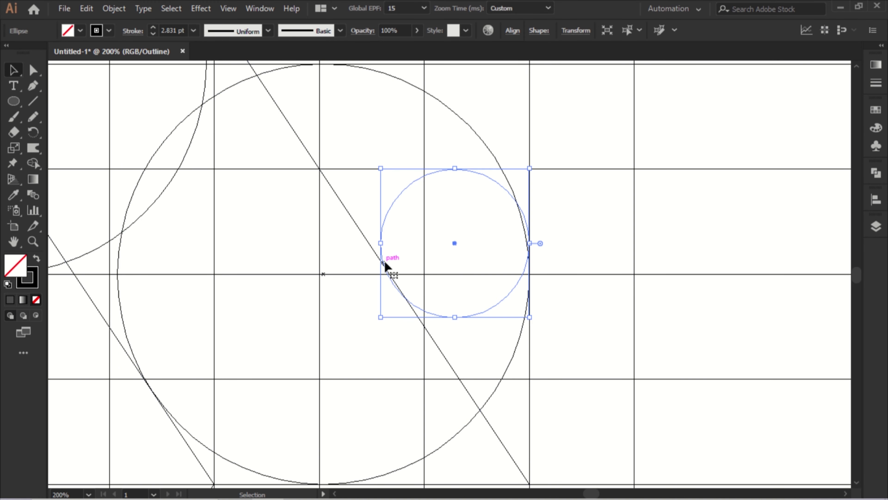
{"action": "key", "text": "Right"}
{"action": "key", "text": "Right"}
{"action": "left_click", "coordinate": [365, 248]}
{"action": "key", "text": "space"}
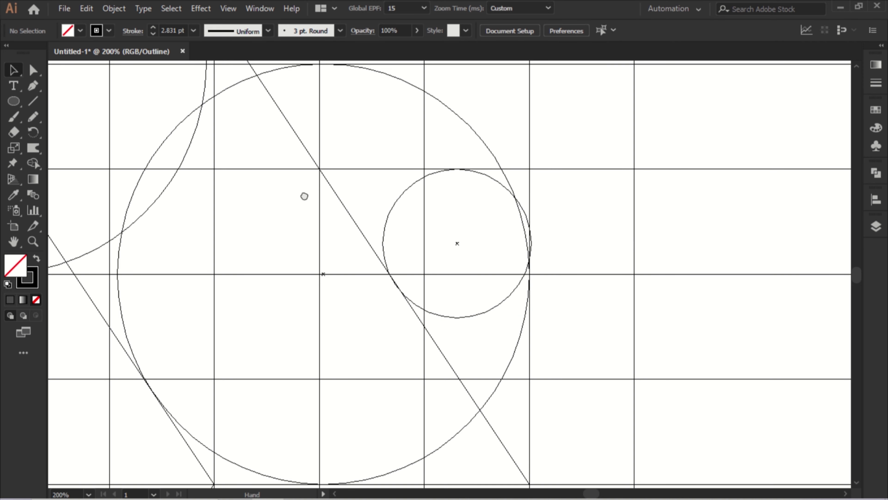
Narrow the upper-left large circle so its outer edge lies on the vertical grid line through the parallelogram's upper-left corner.
{"action": "left_click_drag", "start_coordinate": [297, 190], "coordinate": [329, 330]}
{"action": "left_click_drag", "start_coordinate": [398, 113], "coordinate": [389, 353]}
{"action": "scroll", "coordinate": [391, 336], "scroll_direction": "down", "scroll_amount": 3}
{"action": "scroll", "coordinate": [391, 334], "scroll_direction": "up", "scroll_amount": 2}
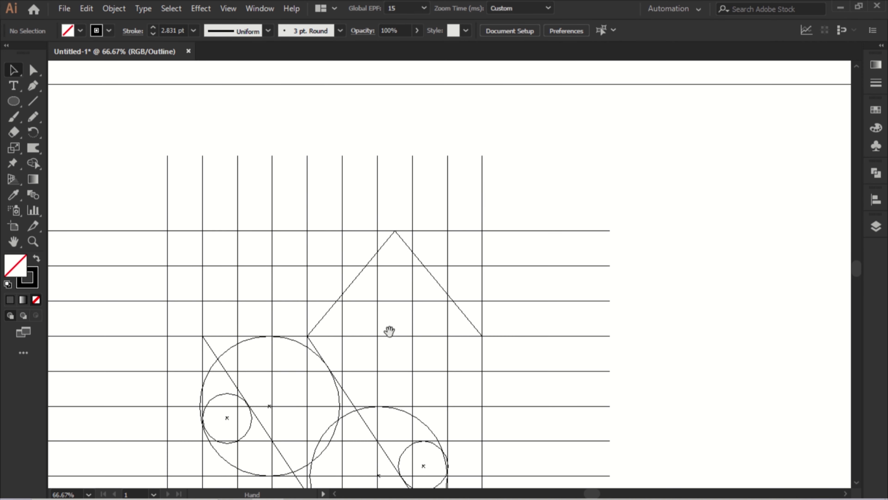
{"action": "left_click_drag", "start_coordinate": [404, 280], "coordinate": [404, 279]}
{"action": "left_click", "coordinate": [530, 244]}
{"action": "key", "text": "space"}
{"action": "left_click_drag", "start_coordinate": [334, 341], "coordinate": [454, 191]}
{"action": "scroll", "coordinate": [334, 246], "scroll_direction": "up", "scroll_amount": 2}
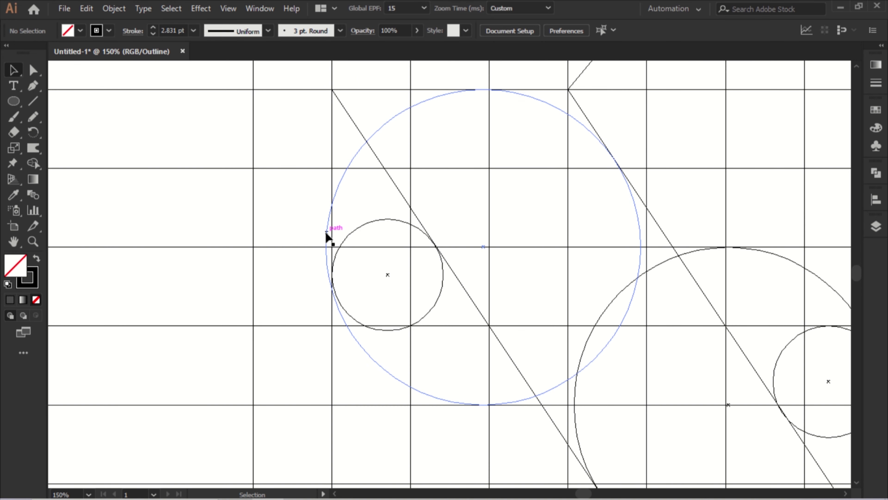
{"action": "left_click", "coordinate": [331, 245]}
{"action": "left_click_drag", "start_coordinate": [326, 250], "coordinate": [332, 249]}
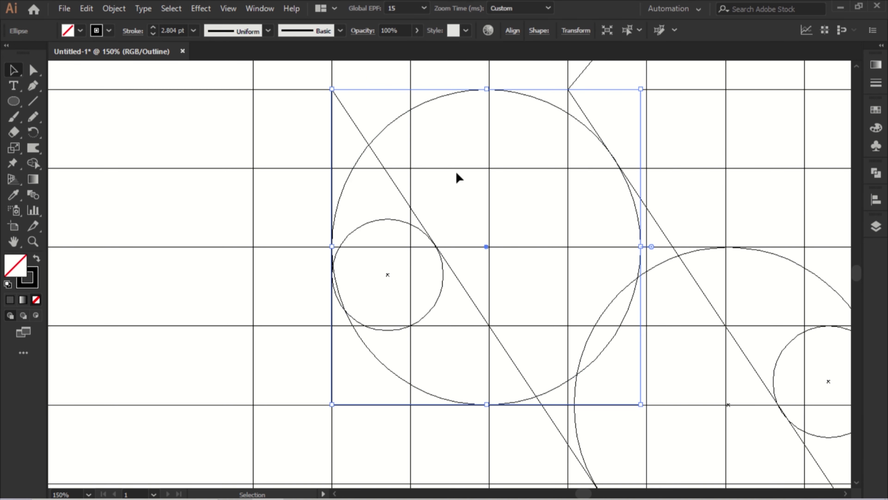
Adjust the upper-left small circle so it fits between the vertical grid line and the parallelogram's slanted edge.
{"action": "left_click", "coordinate": [440, 285]}
{"action": "mouse_move", "coordinate": [443, 218]}
{"action": "left_mouse_down"}
{"action": "mouse_move", "coordinate": [450, 212]}
{"action": "mouse_move", "coordinate": [438, 226]}
{"action": "mouse_move", "coordinate": [448, 217]}
{"action": "left_mouse_up"}
{"action": "scroll", "coordinate": [491, 230], "scroll_direction": "down", "scroll_amount": 2}
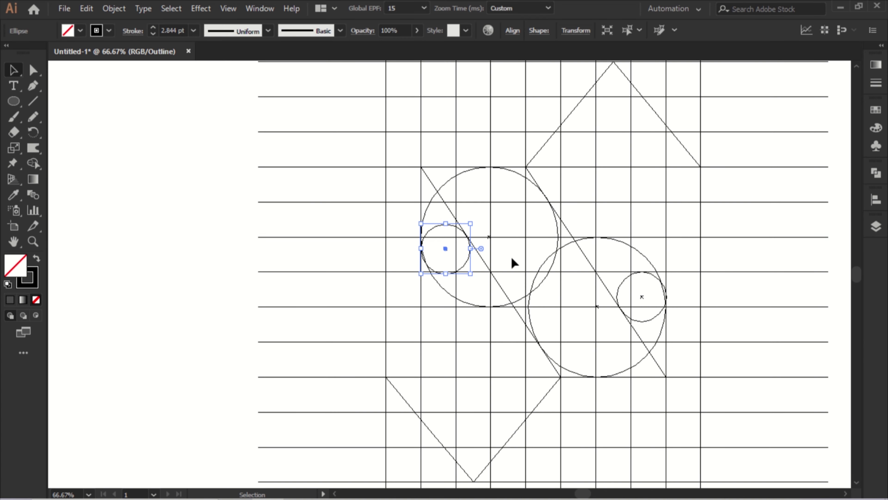
Fit the artboard in view and switch from outline view back to preview.
{"action": "scroll", "coordinate": [299, 282], "scroll_direction": "down", "scroll_amount": 1}
{"action": "left_click", "coordinate": [89, 493]}
{"action": "left_click", "coordinate": [105, 479]}
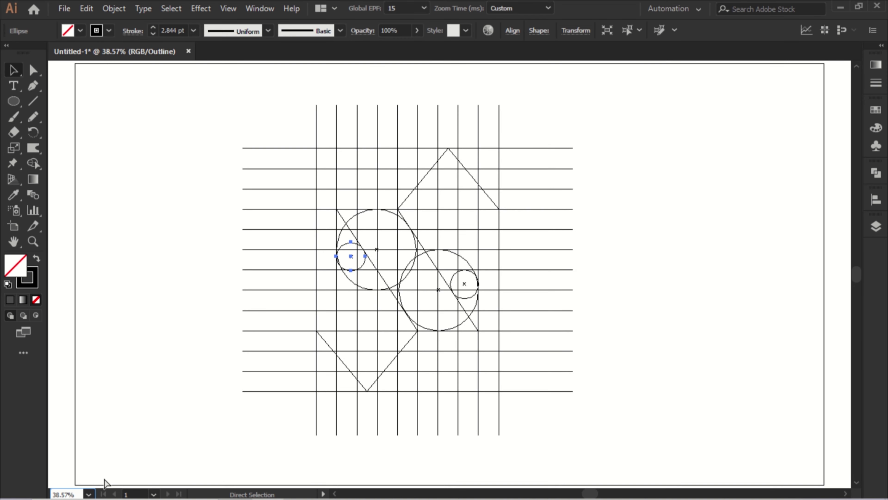
{"action": "key", "text": "ctrl+y"}
{"action": "left_click", "coordinate": [107, 182]}
{"action": "scroll", "coordinate": [129, 145], "scroll_direction": "right", "scroll_amount": 5}
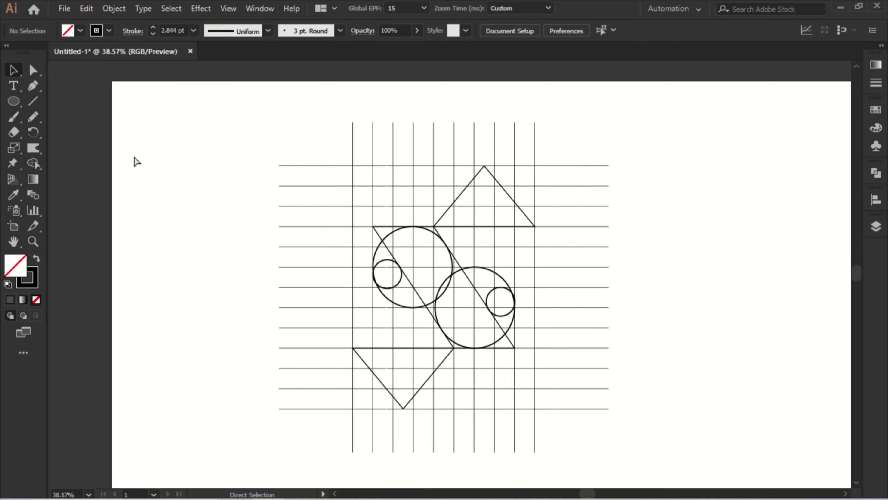
{"action": "scroll", "coordinate": [136, 162], "scroll_direction": "right", "scroll_amount": 2}
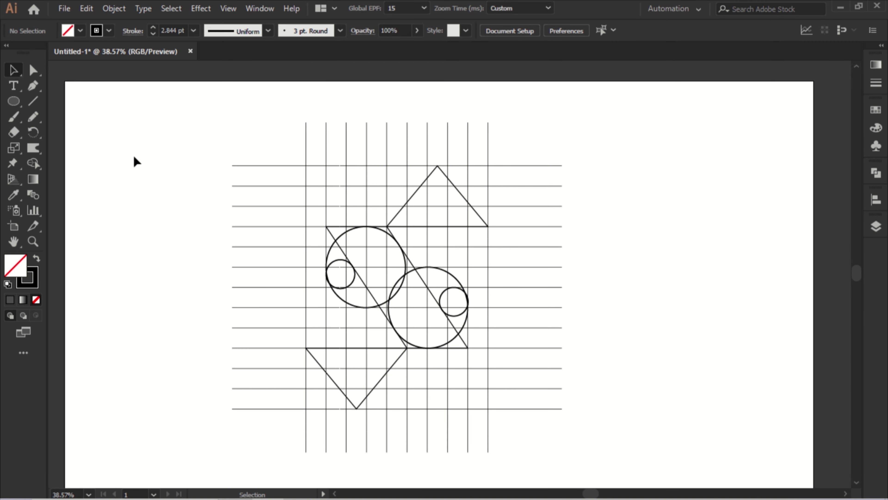
{"action": "scroll", "coordinate": [136, 162], "scroll_direction": "down", "scroll_amount": 1}
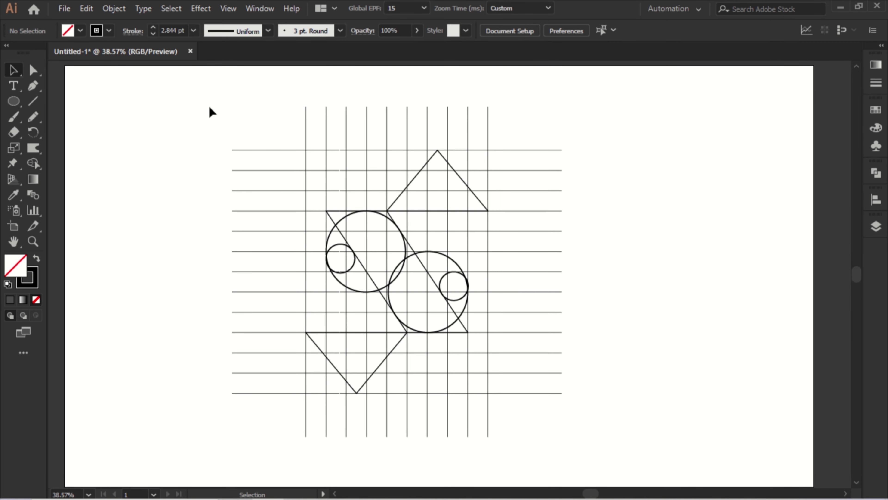
Select all grid lines and shapes and use Shape Builder with a dark grey fill to merge the upper-left curve and slanted band.
{"action": "mouse_move", "coordinate": [210, 108]}
{"action": "left_mouse_down"}
{"action": "mouse_move", "coordinate": [521, 413]}
{"action": "mouse_move", "coordinate": [611, 418]}
{"action": "left_mouse_up"}
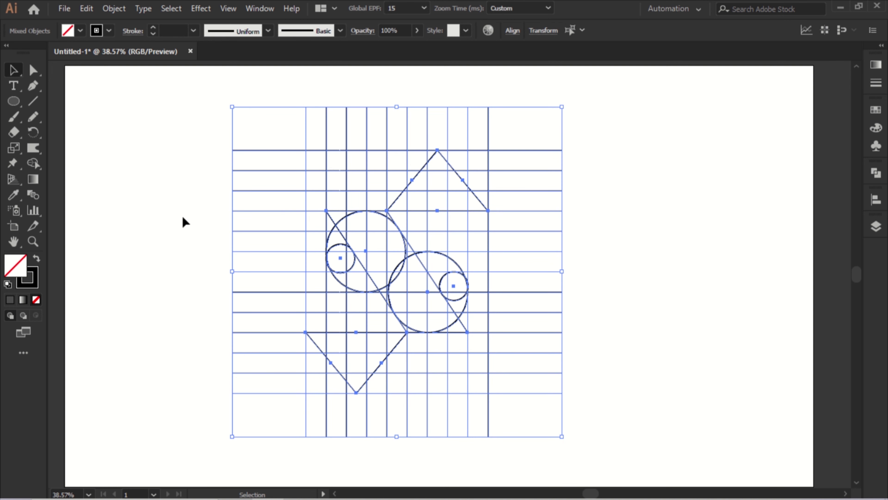
{"action": "left_click", "coordinate": [33, 164]}
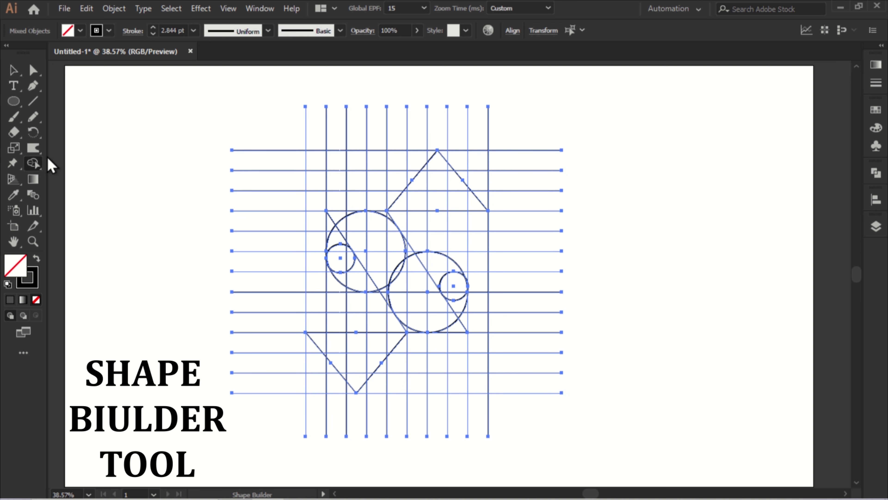
{"action": "left_click", "coordinate": [80, 30]}
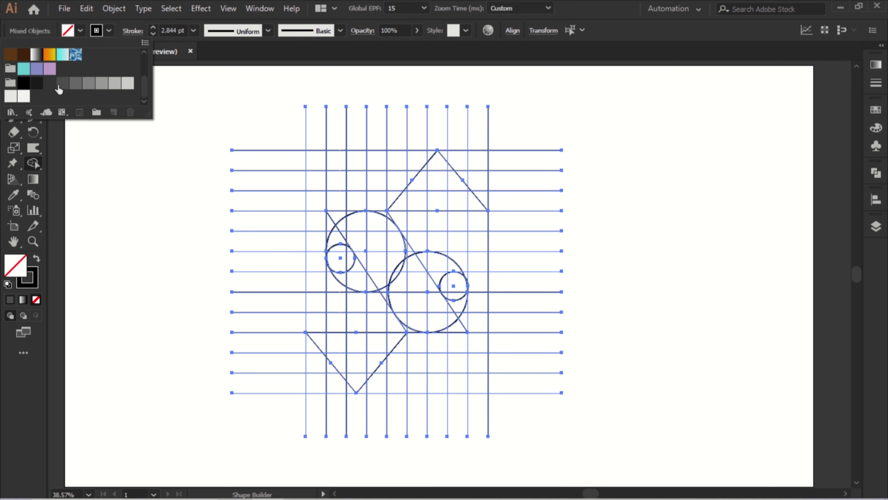
{"action": "left_click", "coordinate": [62, 82]}
{"action": "key", "text": "ctrl+1"}
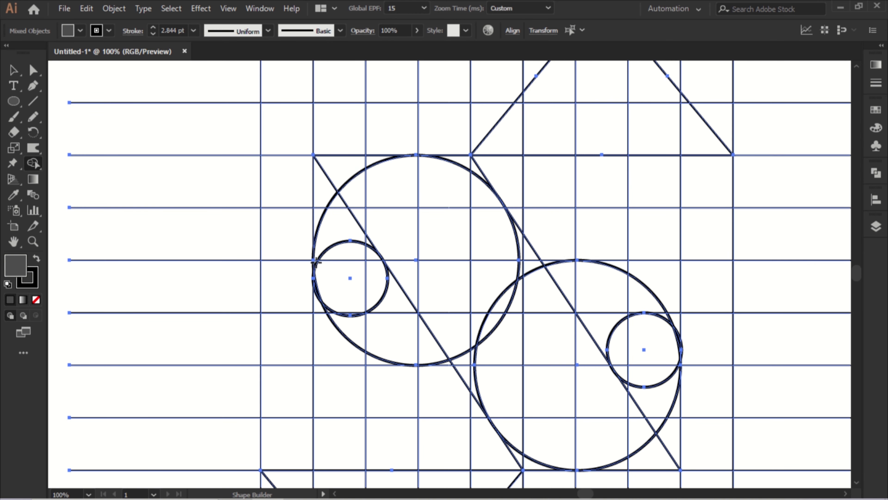
{"action": "left_click_drag", "start_coordinate": [314, 262], "coordinate": [346, 198]}
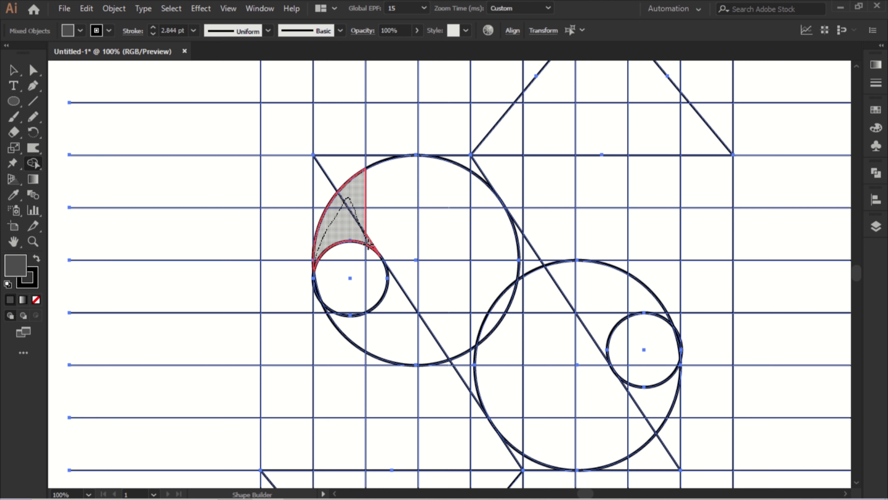
{"action": "mouse_move", "coordinate": [369, 244]}
{"action": "left_mouse_down"}
{"action": "mouse_move", "coordinate": [448, 178]}
{"action": "mouse_move", "coordinate": [547, 297]}
{"action": "mouse_move", "coordinate": [415, 260]}
{"action": "mouse_move", "coordinate": [452, 271]}
{"action": "left_mouse_up"}
{"action": "mouse_move", "coordinate": [500, 252]}
{"action": "left_mouse_down"}
{"action": "mouse_move", "coordinate": [461, 194]}
{"action": "mouse_move", "coordinate": [398, 240]}
{"action": "mouse_move", "coordinate": [530, 343]}
{"action": "left_mouse_up"}
{"action": "mouse_move", "coordinate": [568, 319]}
{"action": "left_mouse_down"}
{"action": "mouse_move", "coordinate": [589, 325]}
{"action": "mouse_move", "coordinate": [615, 315]}
{"action": "left_mouse_up"}
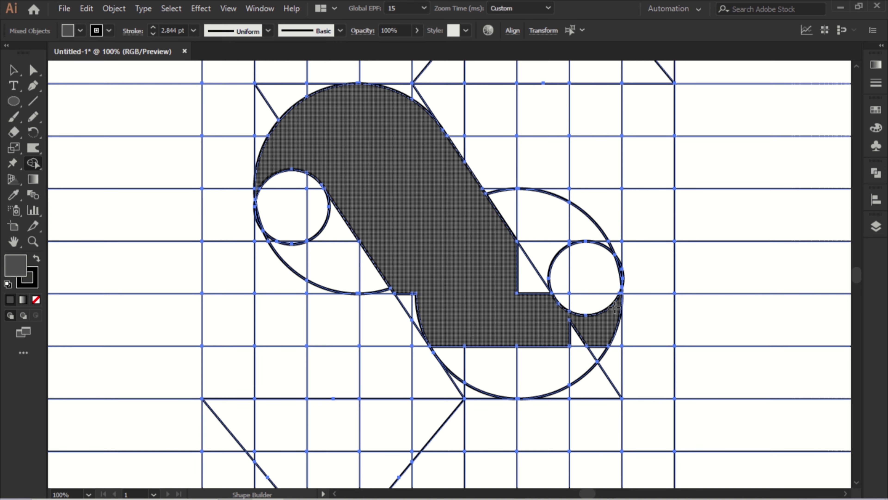
Merge the remaining regions of the lower-right curve and band edges into the dark grey shape.
{"action": "scroll", "coordinate": [614, 309], "scroll_direction": "up", "scroll_amount": 3}
{"action": "scroll", "coordinate": [594, 337], "scroll_direction": "down", "scroll_amount": 3}
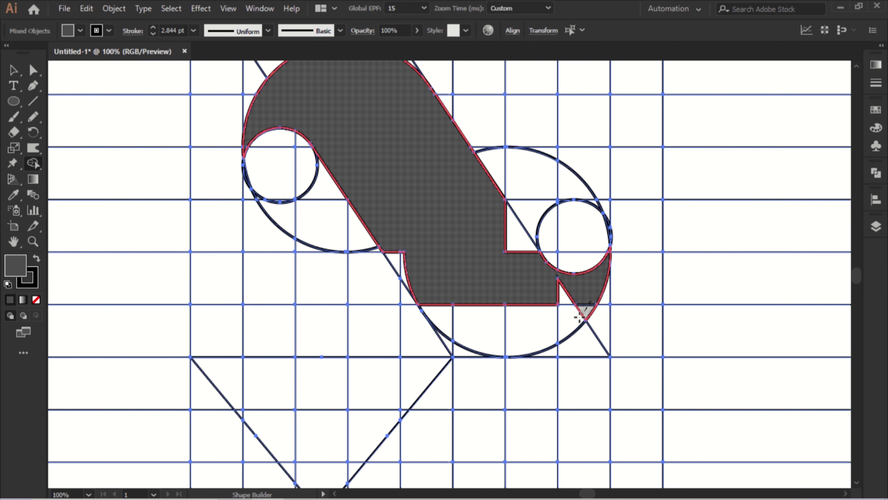
{"action": "left_click_drag", "start_coordinate": [589, 302], "coordinate": [437, 307]}
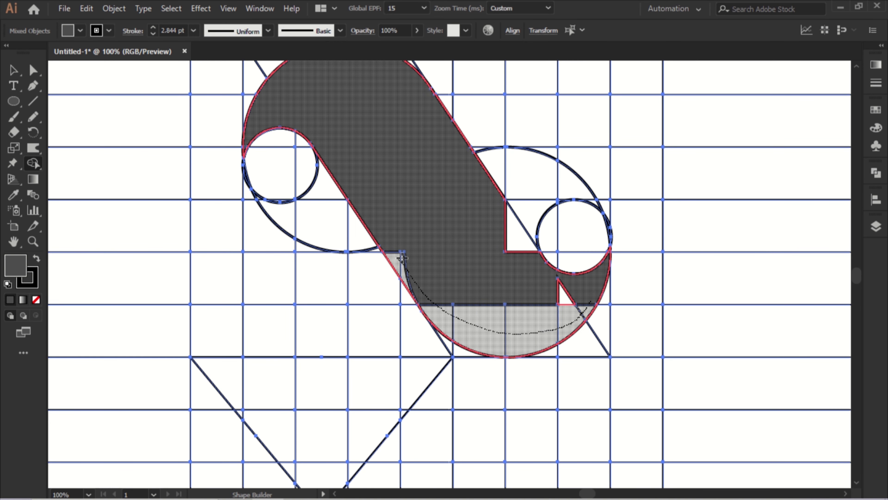
{"action": "left_click_drag", "start_coordinate": [398, 257], "coordinate": [398, 257]}
{"action": "mouse_move", "coordinate": [501, 296]}
{"action": "left_mouse_down"}
{"action": "mouse_move", "coordinate": [544, 277]}
{"action": "mouse_move", "coordinate": [478, 255]}
{"action": "mouse_move", "coordinate": [466, 394]}
{"action": "left_mouse_up"}
{"action": "key", "text": "space"}
{"action": "scroll", "coordinate": [466, 394], "scroll_direction": "down", "scroll_amount": 2}
{"action": "scroll", "coordinate": [424, 279], "scroll_direction": "up", "scroll_amount": 1}
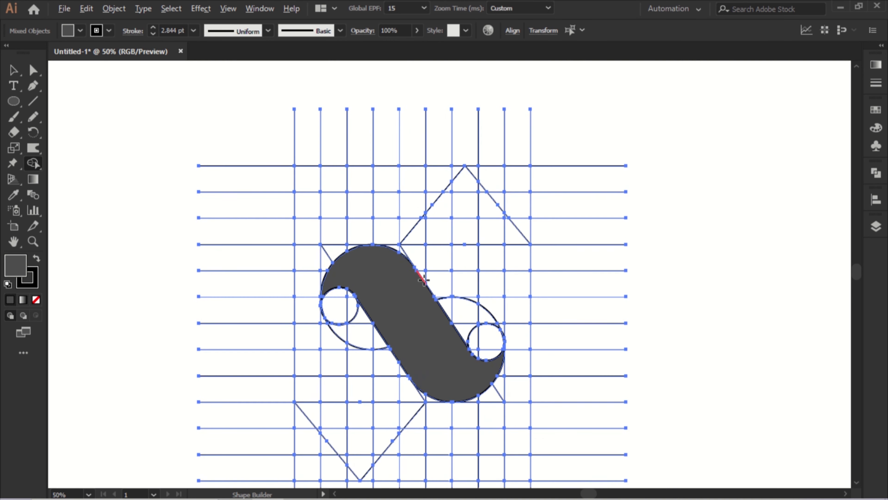
Set a medium grey fill and merge the upper triangle and the three-cell-wide column below it into an upward arrow.
{"action": "scroll", "coordinate": [424, 279], "scroll_direction": "up", "scroll_amount": 1}
{"action": "left_click", "coordinate": [80, 30]}
{"action": "left_click", "coordinate": [87, 84]}
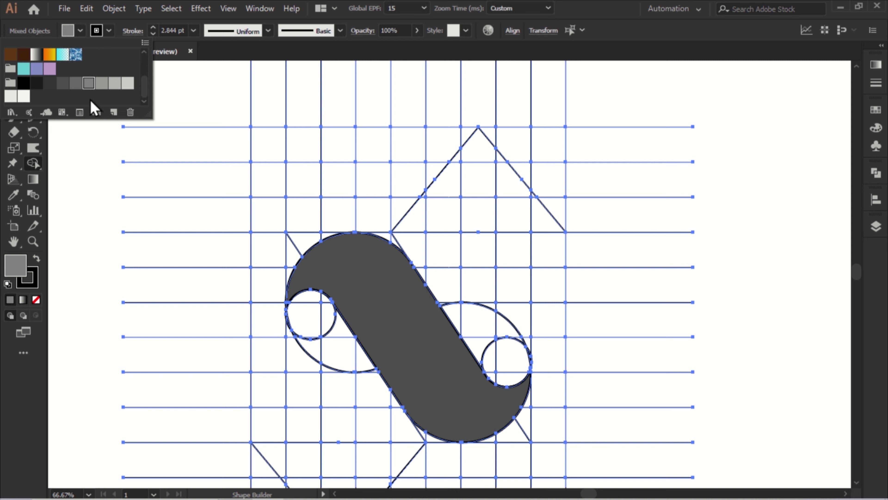
{"action": "mouse_move", "coordinate": [413, 217]}
{"action": "left_mouse_down"}
{"action": "mouse_move", "coordinate": [460, 161]}
{"action": "mouse_move", "coordinate": [493, 159]}
{"action": "mouse_move", "coordinate": [532, 196]}
{"action": "mouse_move", "coordinate": [484, 245]}
{"action": "mouse_move", "coordinate": [517, 347]}
{"action": "mouse_move", "coordinate": [448, 284]}
{"action": "mouse_move", "coordinate": [502, 315]}
{"action": "mouse_move", "coordinate": [500, 305]}
{"action": "mouse_move", "coordinate": [467, 287]}
{"action": "left_mouse_up"}
{"action": "mouse_move", "coordinate": [421, 318]}
{"action": "left_mouse_down"}
{"action": "mouse_move", "coordinate": [547, 137]}
{"action": "mouse_move", "coordinate": [530, 155]}
{"action": "left_mouse_up"}
Merge the regions under the band's upper-left curve, including the tiny leftover piece, into a medium grey three-cell-wide shaft.
{"action": "mouse_move", "coordinate": [433, 145]}
{"action": "left_mouse_down"}
{"action": "mouse_move", "coordinate": [412, 175]}
{"action": "mouse_move", "coordinate": [407, 248]}
{"action": "mouse_move", "coordinate": [453, 258]}
{"action": "mouse_move", "coordinate": [481, 252]}
{"action": "mouse_move", "coordinate": [482, 211]}
{"action": "mouse_move", "coordinate": [445, 204]}
{"action": "left_mouse_up"}
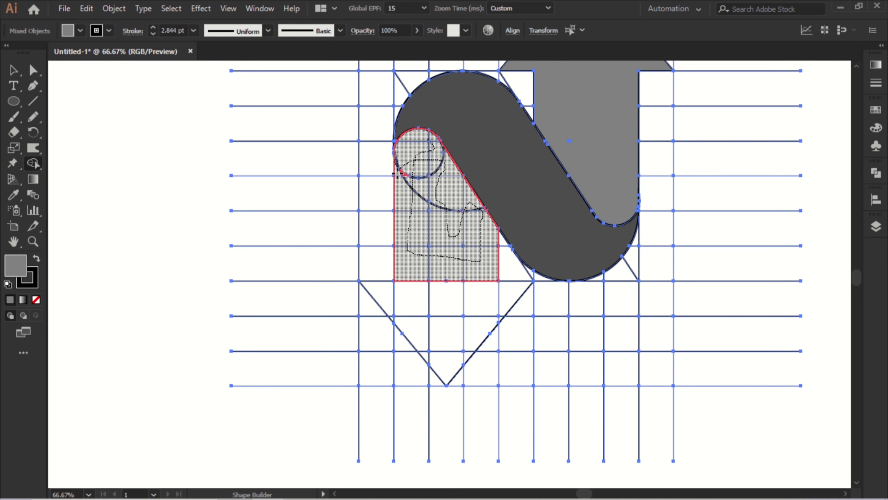
{"action": "left_click_drag", "start_coordinate": [431, 146], "coordinate": [440, 258]}
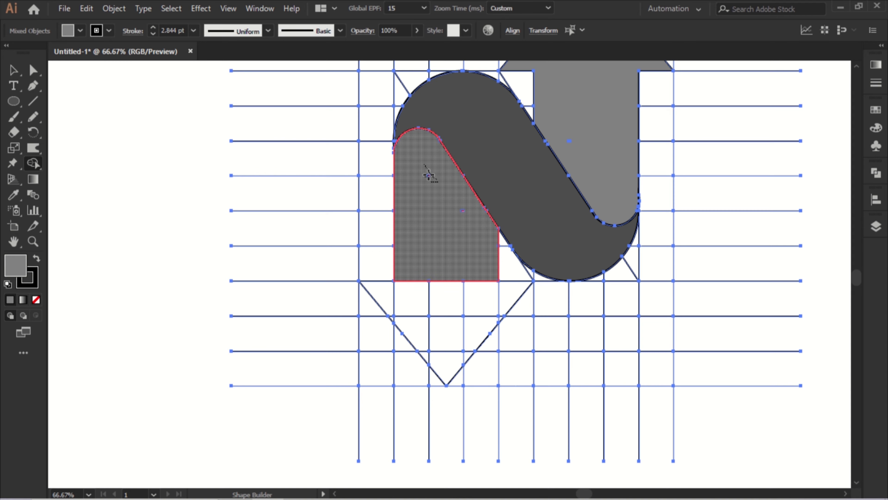
{"action": "left_click_drag", "start_coordinate": [462, 212], "coordinate": [462, 214]}
{"action": "left_click", "coordinate": [444, 296]}
{"action": "scroll", "coordinate": [433, 188], "scroll_direction": "up", "scroll_amount": 4}
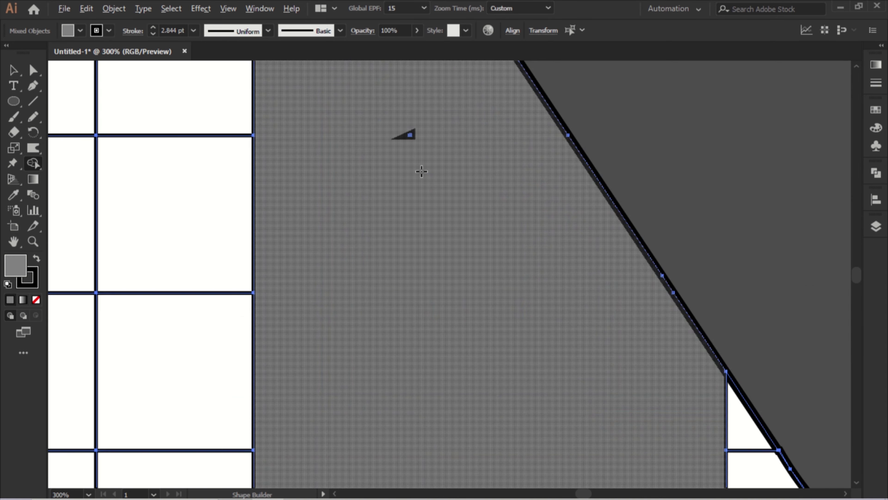
{"action": "scroll", "coordinate": [428, 190], "scroll_direction": "up", "scroll_amount": 1}
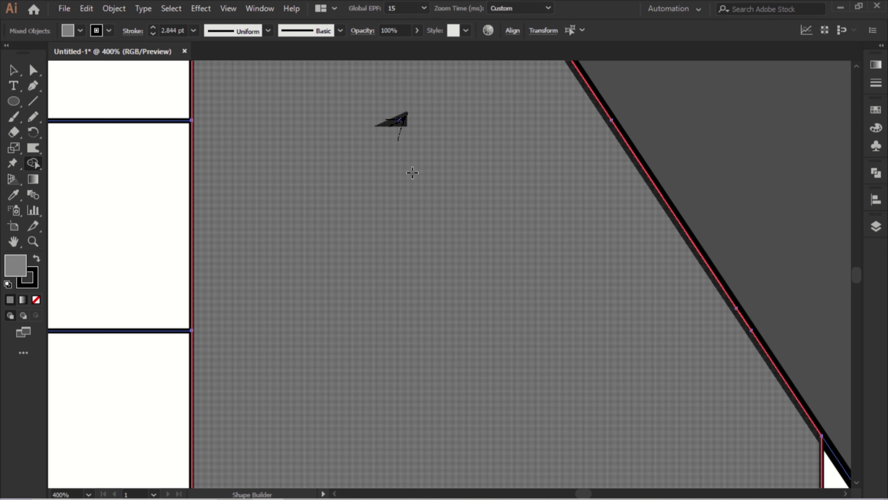
{"action": "scroll", "coordinate": [412, 172], "scroll_direction": "down", "scroll_amount": 4}
Merge the lower triangle with the medium grey shaft into a downward arrow and fit the artboard in view.
{"action": "mouse_move", "coordinate": [441, 338]}
{"action": "left_mouse_down"}
{"action": "mouse_move", "coordinate": [345, 331]}
{"action": "mouse_move", "coordinate": [374, 390]}
{"action": "left_mouse_up"}
{"action": "mouse_move", "coordinate": [440, 435]}
{"action": "left_mouse_down"}
{"action": "mouse_move", "coordinate": [462, 422]}
{"action": "mouse_move", "coordinate": [485, 352]}
{"action": "mouse_move", "coordinate": [519, 365]}
{"action": "mouse_move", "coordinate": [525, 341]}
{"action": "left_mouse_up"}
{"action": "left_click_drag", "start_coordinate": [631, 238], "coordinate": [475, 381]}
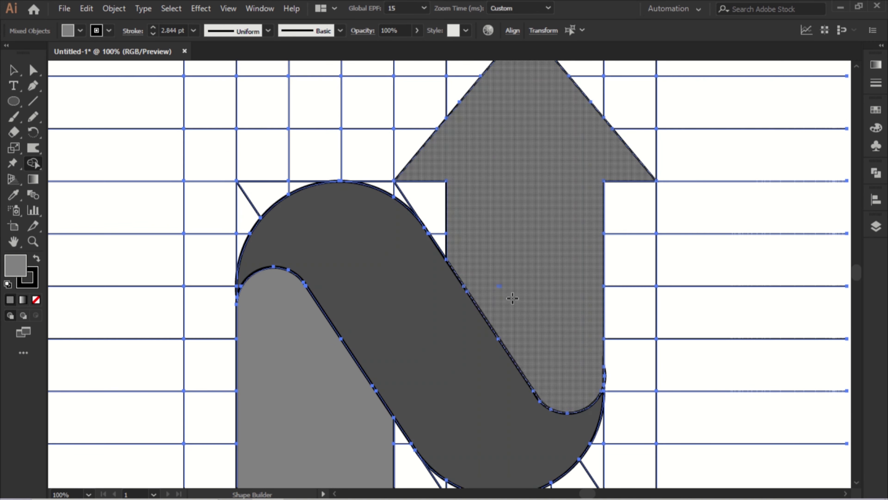
{"action": "scroll", "coordinate": [464, 255], "scroll_direction": "down", "scroll_amount": 2}
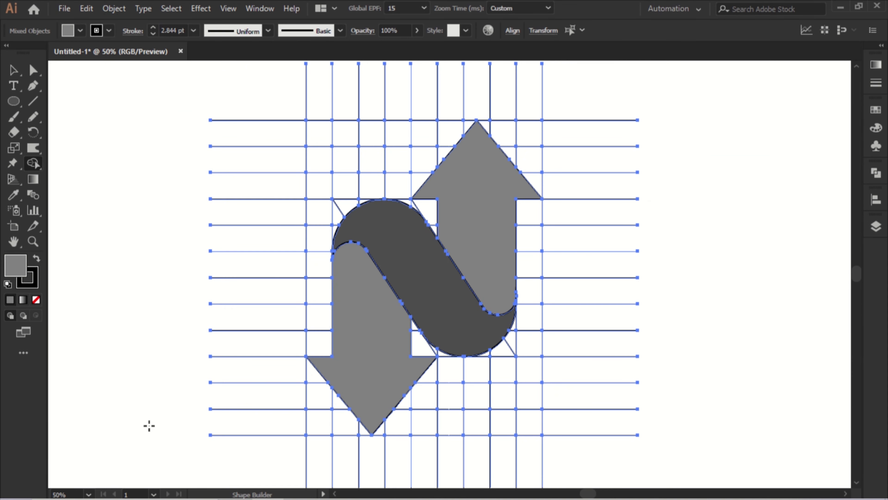
{"action": "left_click", "coordinate": [88, 494]}
{"action": "left_click", "coordinate": [108, 467]}
Move the dark band and both arrows off the grid to the right and delete the grid lines and leftover fragments.
{"action": "left_click", "coordinate": [11, 70]}
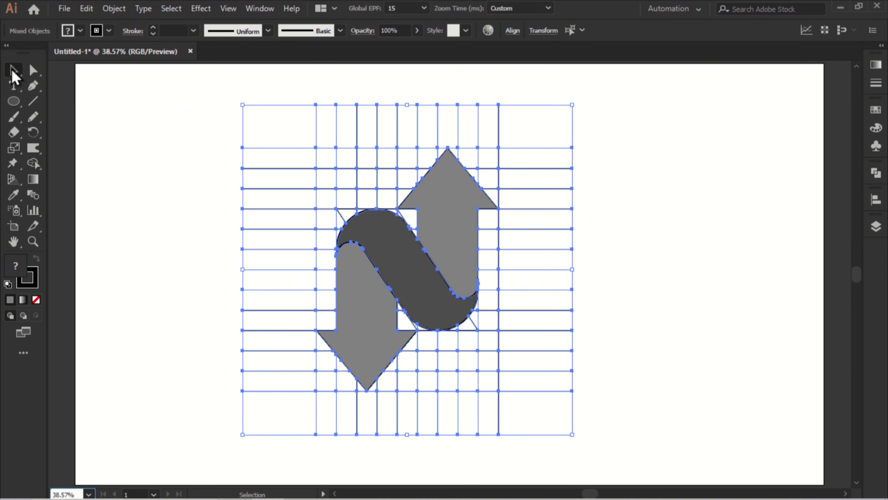
{"action": "left_click", "coordinate": [220, 193]}
{"action": "scroll", "coordinate": [323, 190], "scroll_direction": "left", "scroll_amount": 1}
{"action": "scroll", "coordinate": [307, 201], "scroll_direction": "right", "scroll_amount": 2}
{"action": "left_click", "coordinate": [416, 219]}
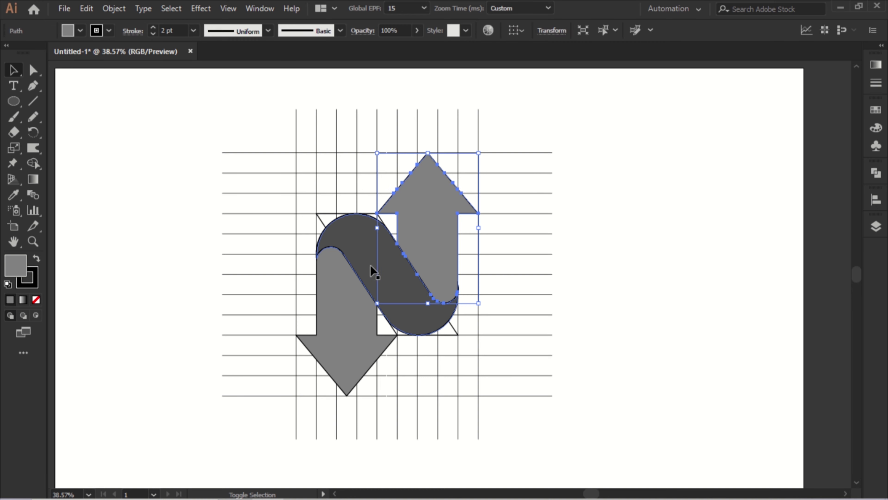
{"action": "left_click", "coordinate": [352, 254], "text": "shift"}
{"action": "left_click", "coordinate": [345, 284], "text": "shift"}
{"action": "left_click_drag", "start_coordinate": [380, 269], "coordinate": [681, 255]}
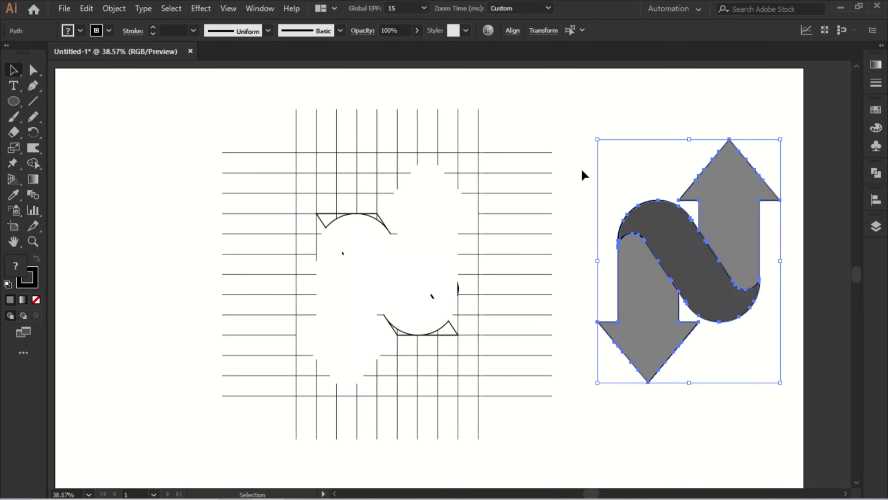
{"action": "left_click_drag", "start_coordinate": [559, 101], "coordinate": [258, 445]}
{"action": "key", "text": "Delete"}
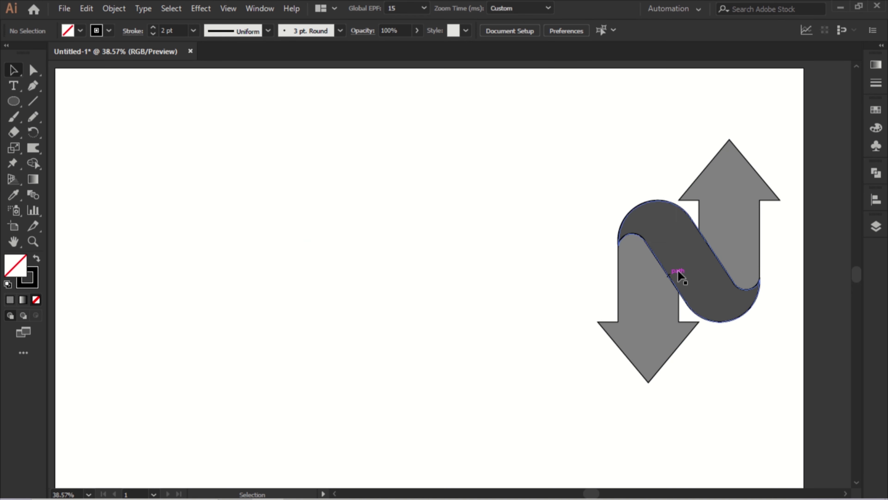
Move the logo back to the middle of the artboard and remove the stroke from all three shapes.
{"action": "left_click_drag", "start_coordinate": [637, 341], "coordinate": [442, 292]}
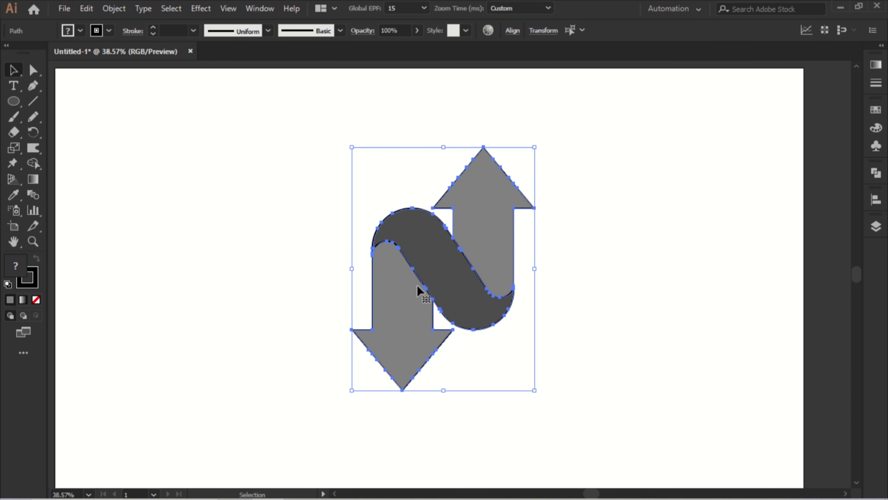
{"action": "left_click", "coordinate": [35, 300]}
{"action": "left_click", "coordinate": [129, 259]}
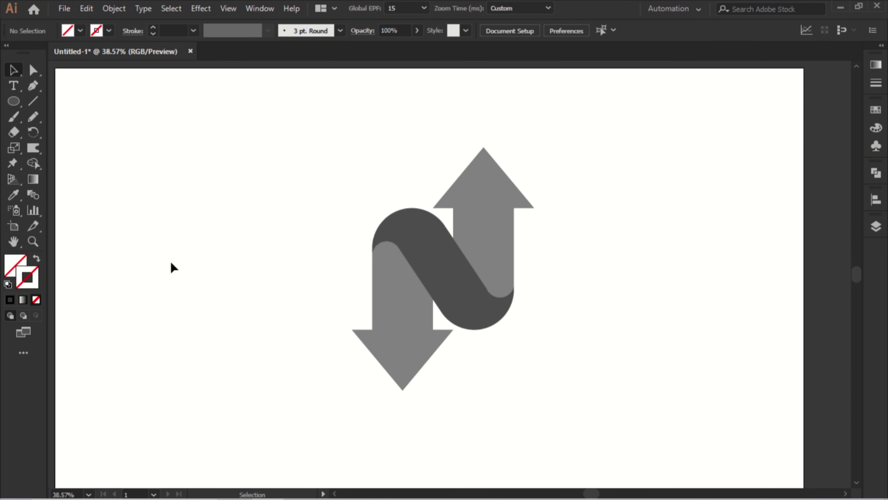
{"action": "left_click", "coordinate": [431, 294]}
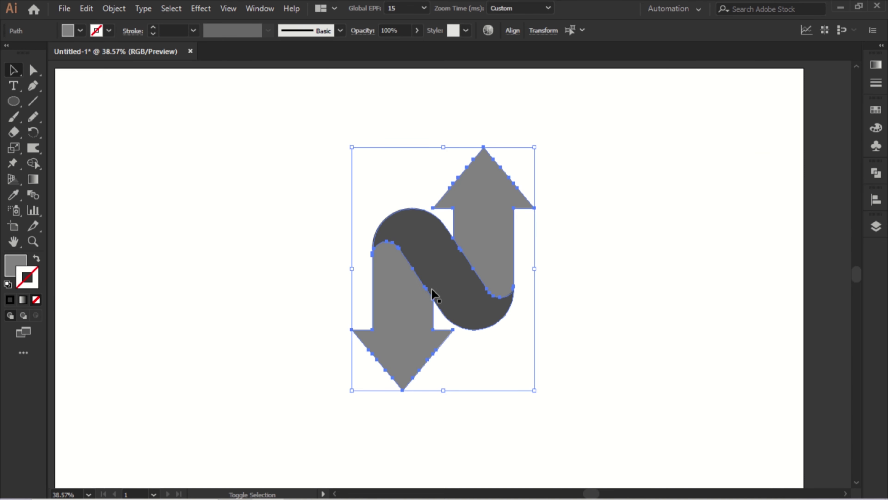
{"action": "left_click_drag", "start_coordinate": [433, 282], "coordinate": [414, 282]}
{"action": "key", "text": "ctrl+z"}
Select all three logo shapes and shift them together slightly left to centre the logo on the artboard.
{"action": "left_click_drag", "start_coordinate": [578, 158], "coordinate": [320, 411]}
{"action": "left_click_drag", "start_coordinate": [470, 282], "coordinate": [450, 282]}
{"action": "left_click", "coordinate": [566, 280]}
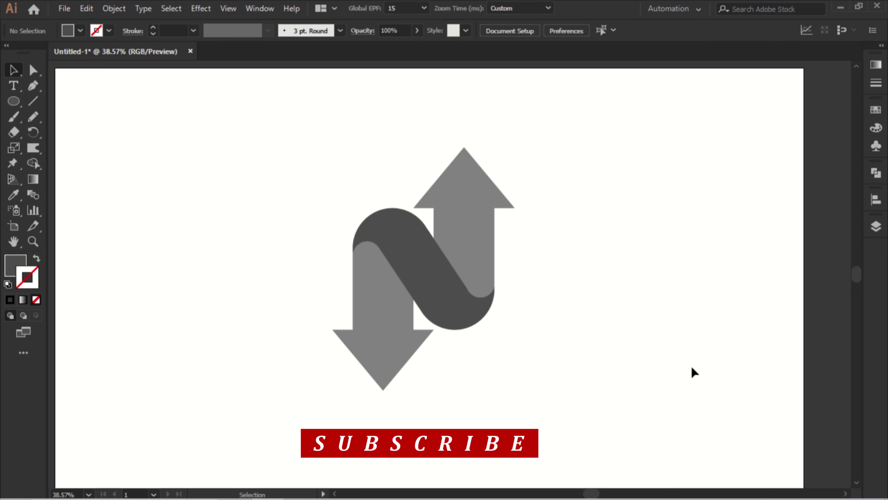